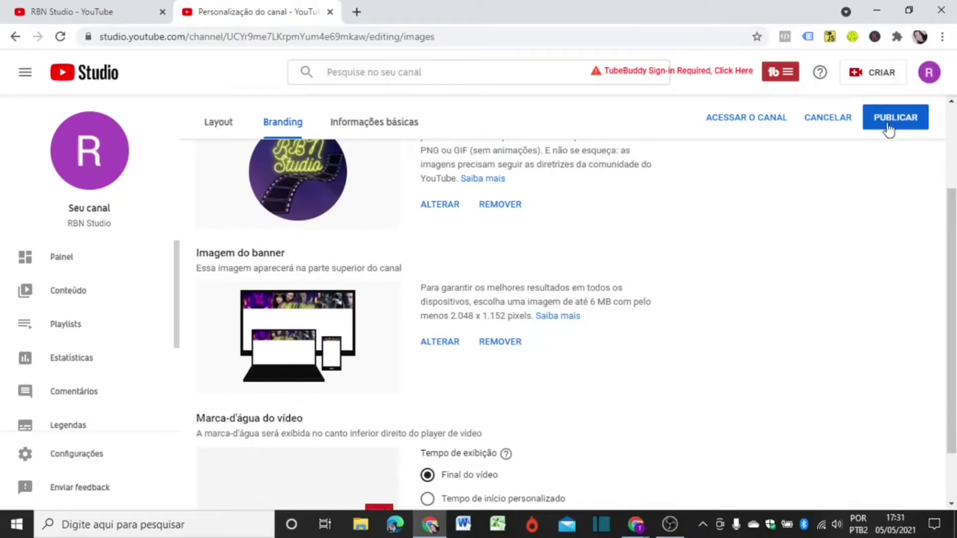
- Publish the branding changes and check the new banner and profile picture on the channel page
{"action": "left_click", "coordinate": [903, 122]}
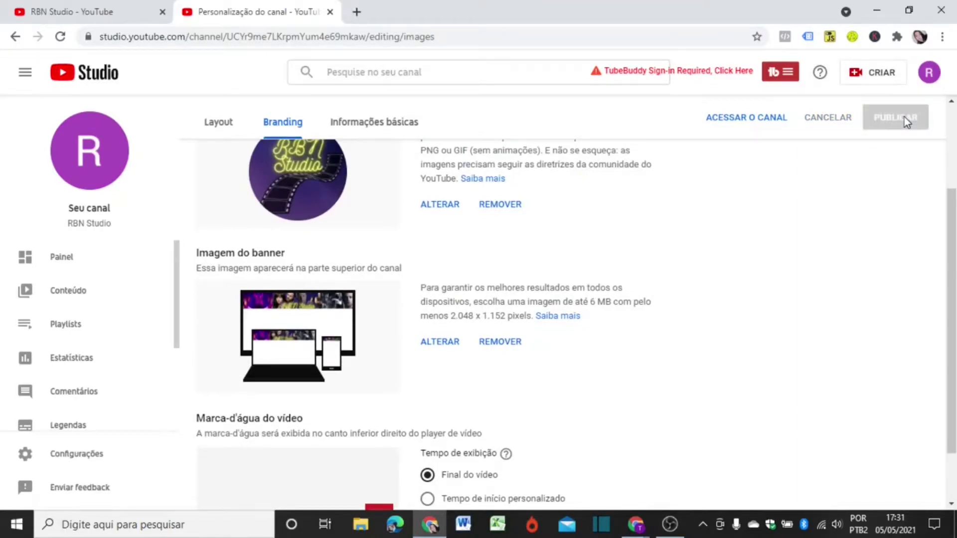
{"action": "left_click", "coordinate": [90, 151]}
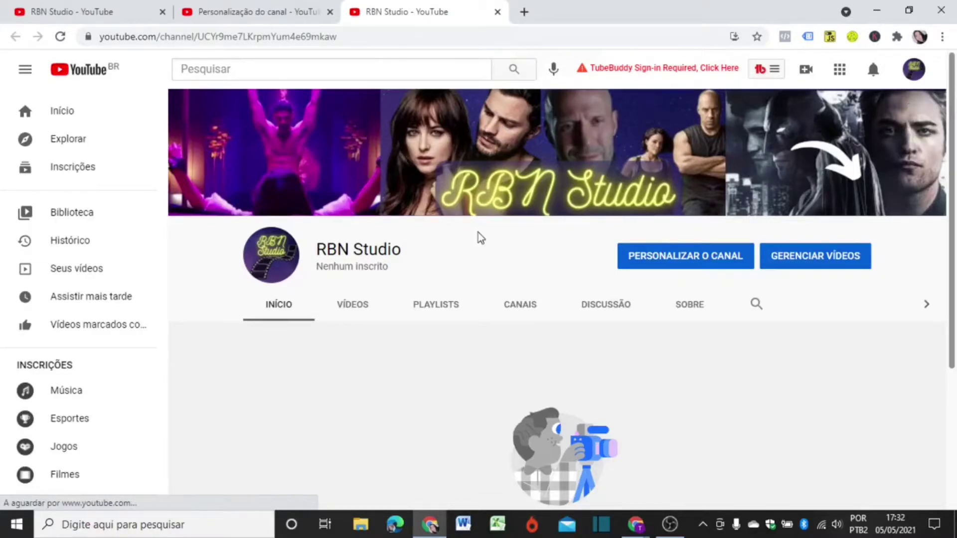
{"action": "scroll", "coordinate": [455, 241], "scroll_direction": "down", "scroll_amount": 2}
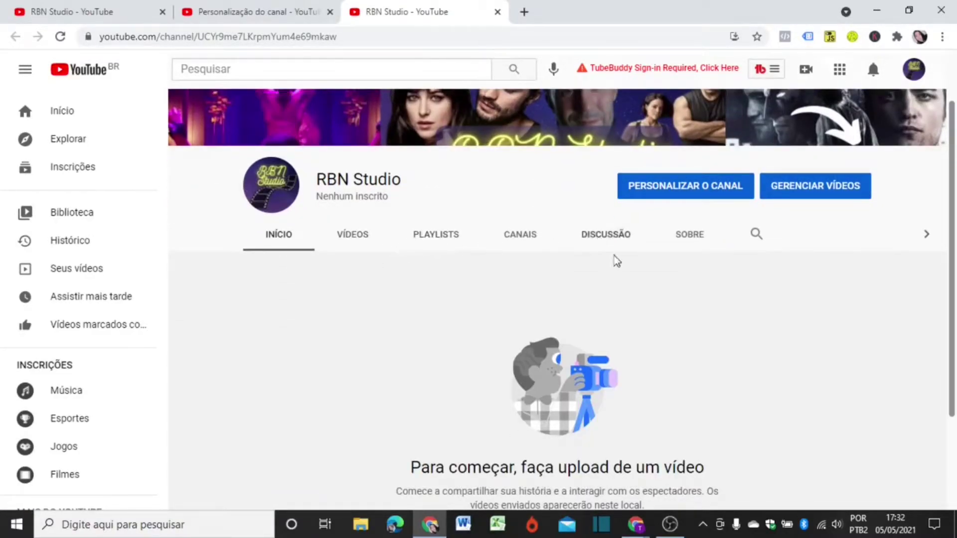
{"action": "scroll", "coordinate": [562, 255], "scroll_direction": "up", "scroll_amount": 2}
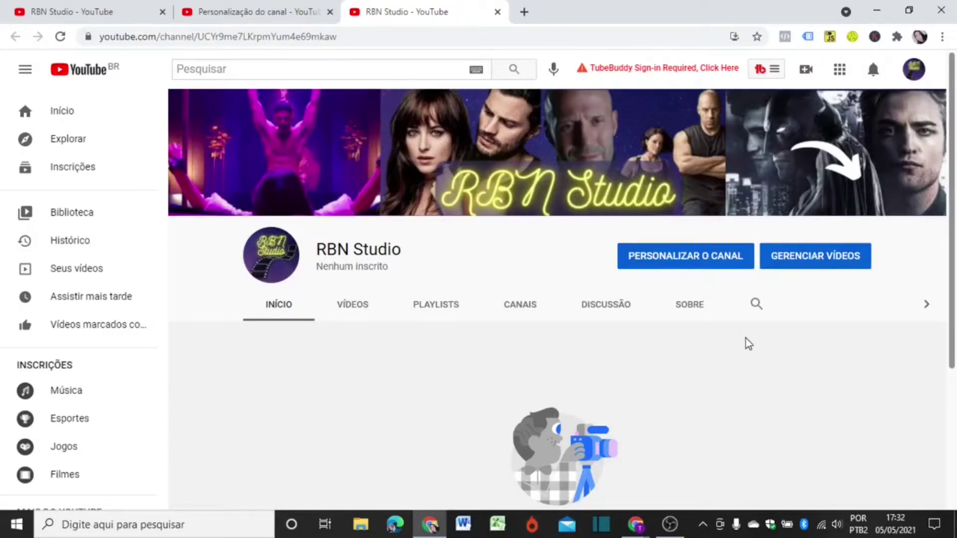
{"action": "left_click", "coordinate": [496, 12]}
{"action": "left_click", "coordinate": [497, 12]}
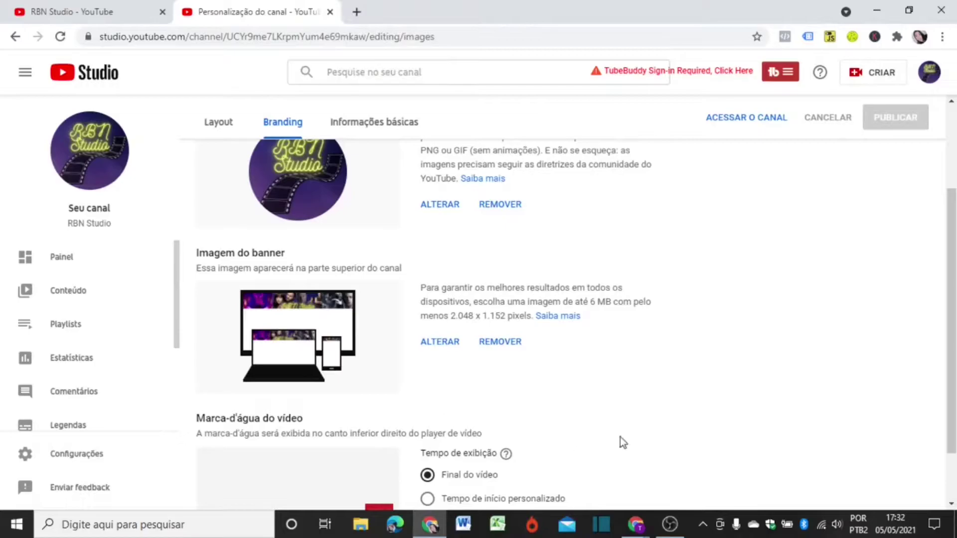
- In the channel settings, set the default currency to BRL — Real brasileiro
{"action": "scroll", "coordinate": [100, 257], "scroll_direction": "down", "scroll_amount": 2}
{"action": "scroll", "coordinate": [110, 251], "scroll_direction": "up", "scroll_amount": 2}
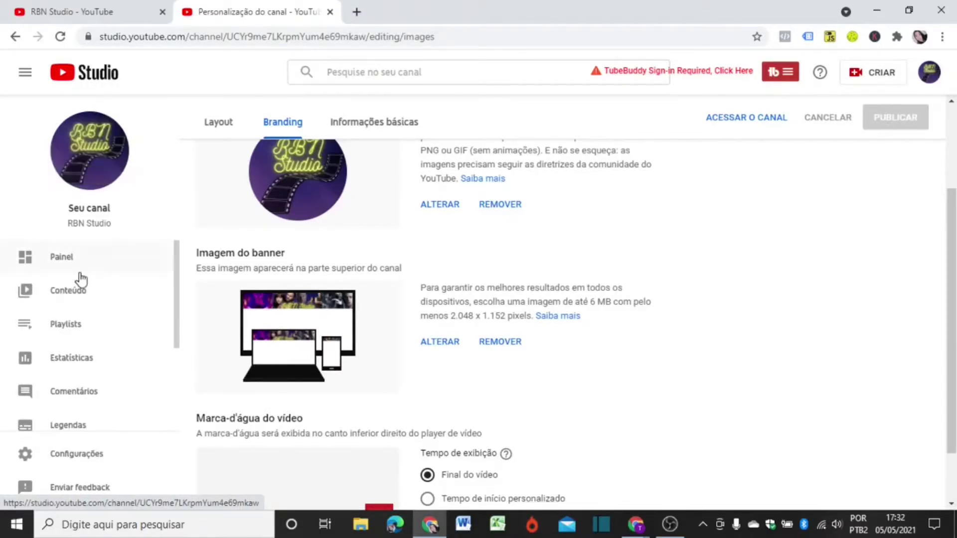
{"action": "scroll", "coordinate": [90, 367], "scroll_direction": "down", "scroll_amount": 1}
{"action": "scroll", "coordinate": [90, 361], "scroll_direction": "down", "scroll_amount": 1}
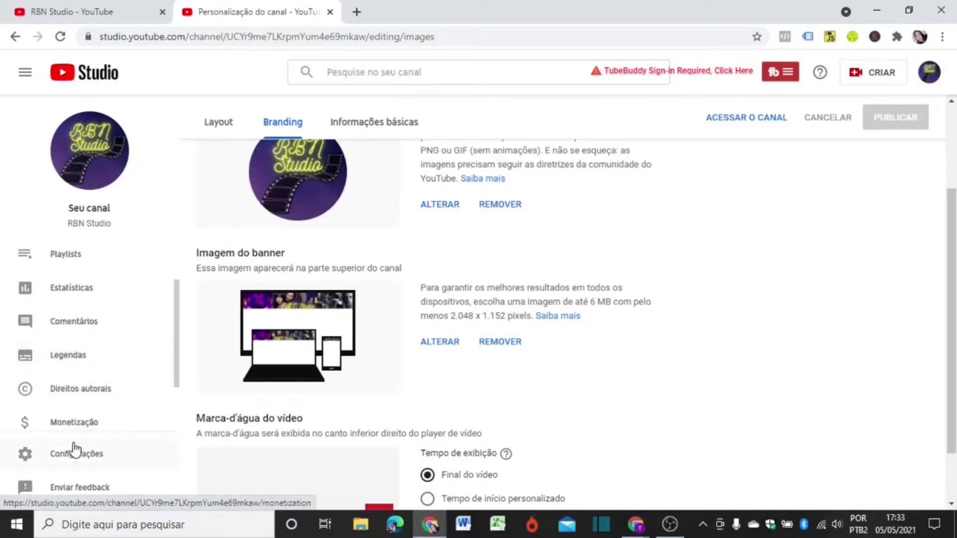
{"action": "left_click", "coordinate": [92, 461]}
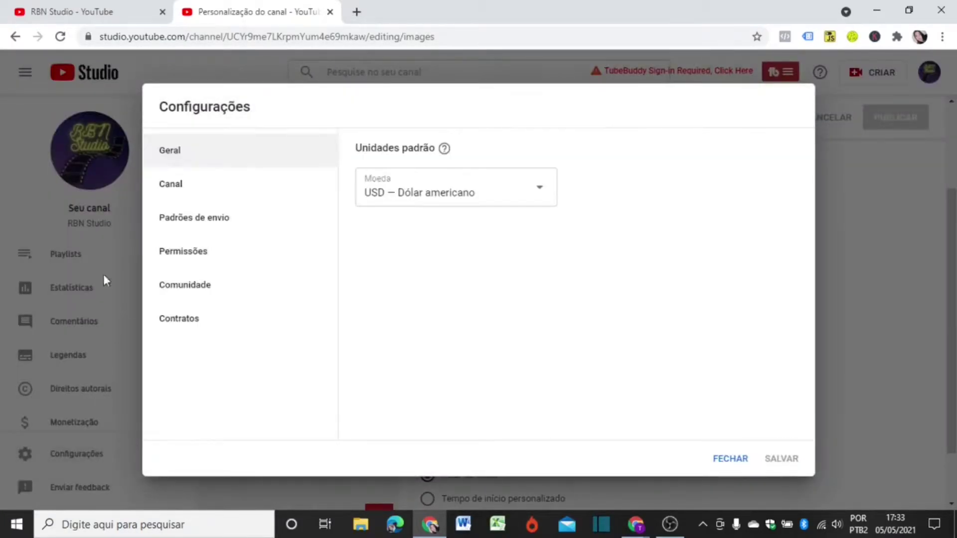
{"action": "left_click", "coordinate": [540, 193]}
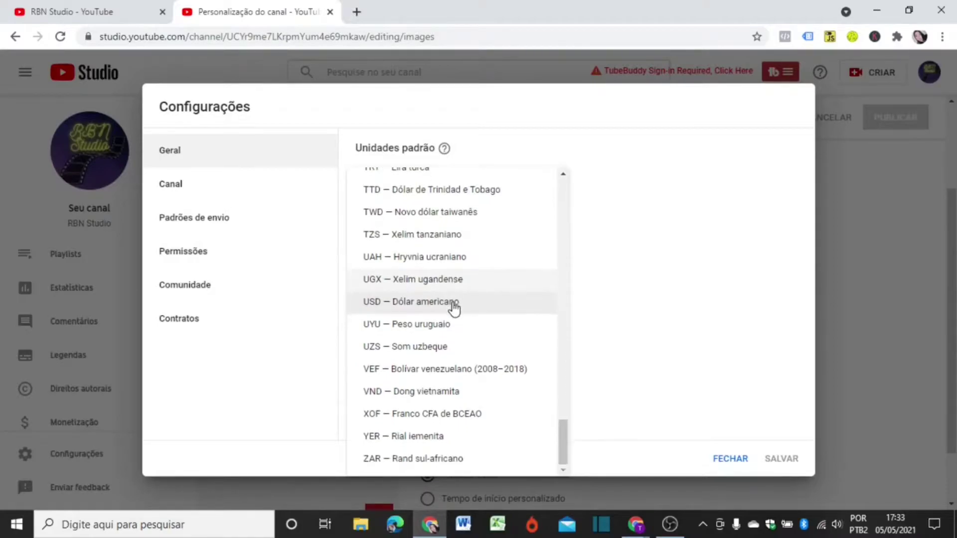
{"action": "key", "text": "Escape"}
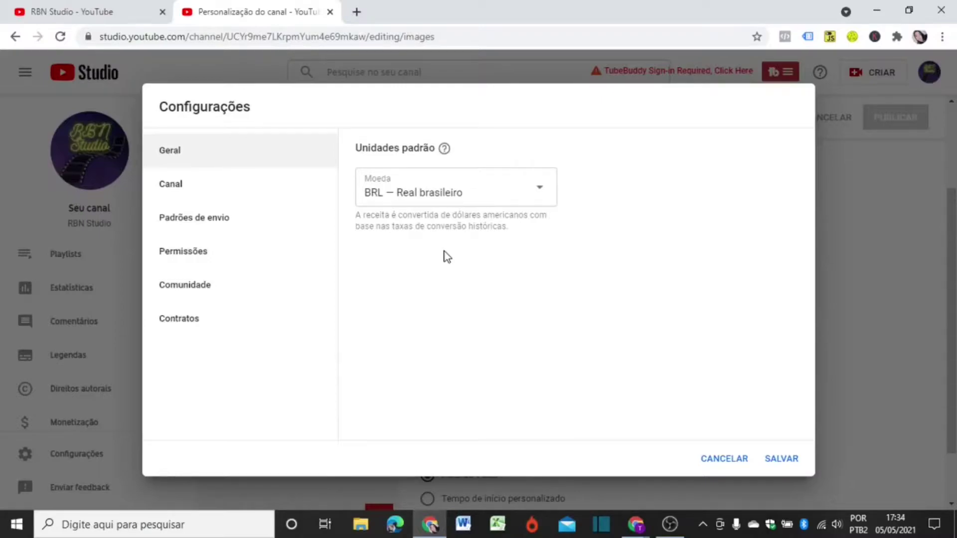
- Set the channel's country of residence to Brasil in its basic information
{"action": "left_click", "coordinate": [164, 192]}
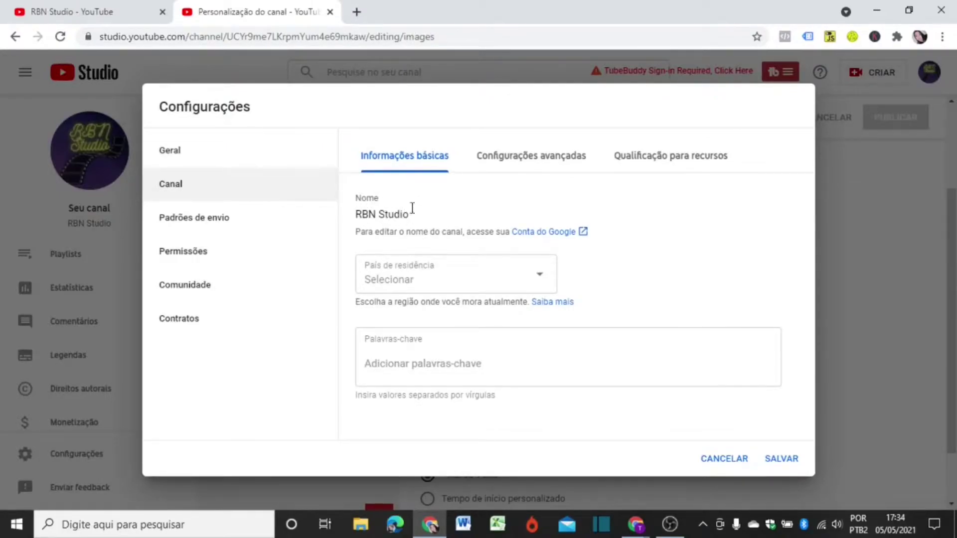
{"action": "left_click", "coordinate": [539, 279]}
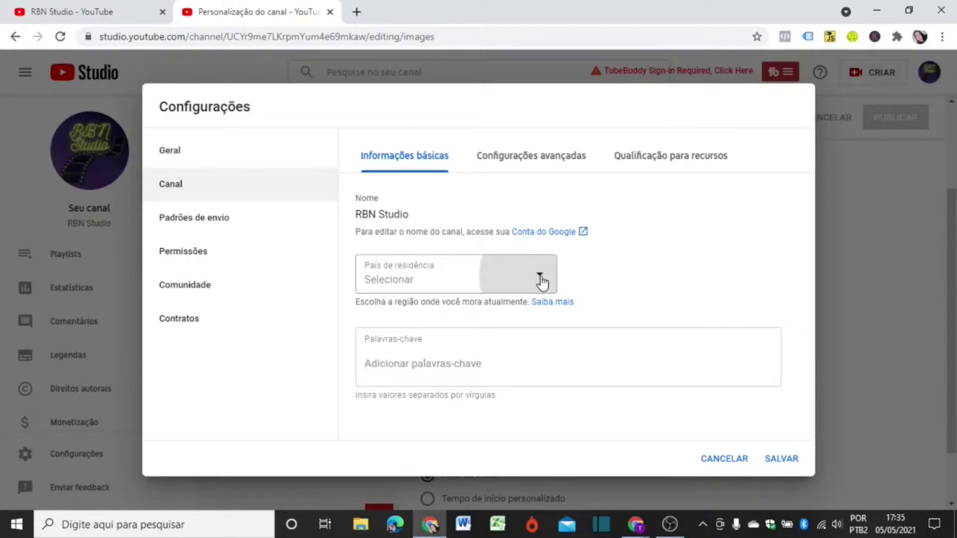
{"action": "scroll", "coordinate": [448, 299], "scroll_direction": "down", "scroll_amount": 10}
{"action": "left_click", "coordinate": [395, 273]}
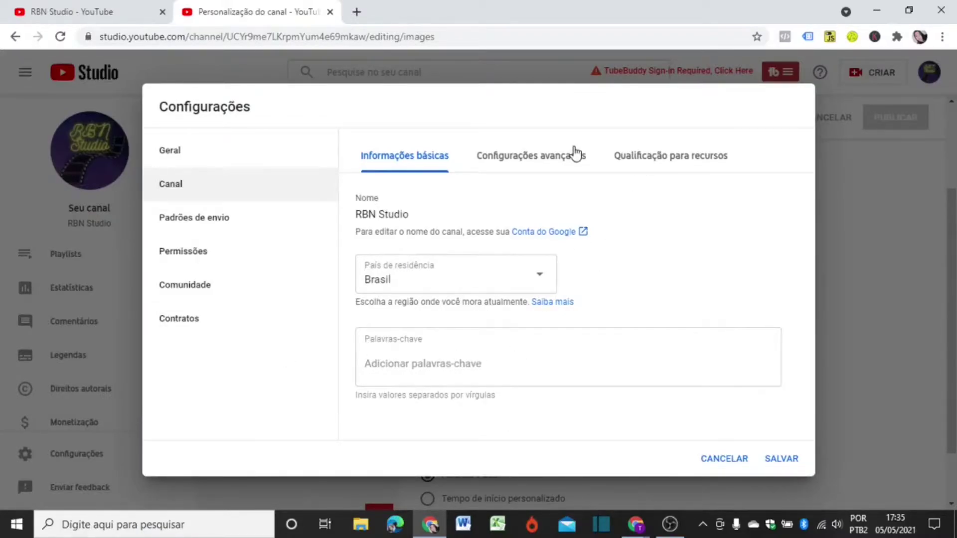
- Define the channel as not made for children in the advanced channel settings
{"action": "left_click", "coordinate": [557, 159]}
{"action": "scroll", "coordinate": [398, 299], "scroll_direction": "down", "scroll_amount": 2}
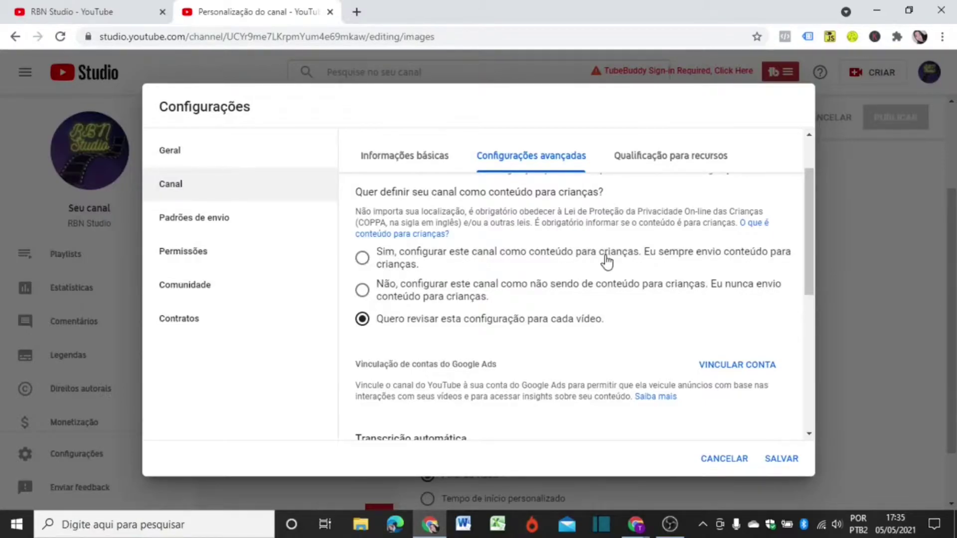
{"action": "left_click", "coordinate": [362, 290]}
{"action": "scroll", "coordinate": [628, 314], "scroll_direction": "down", "scroll_amount": 4}
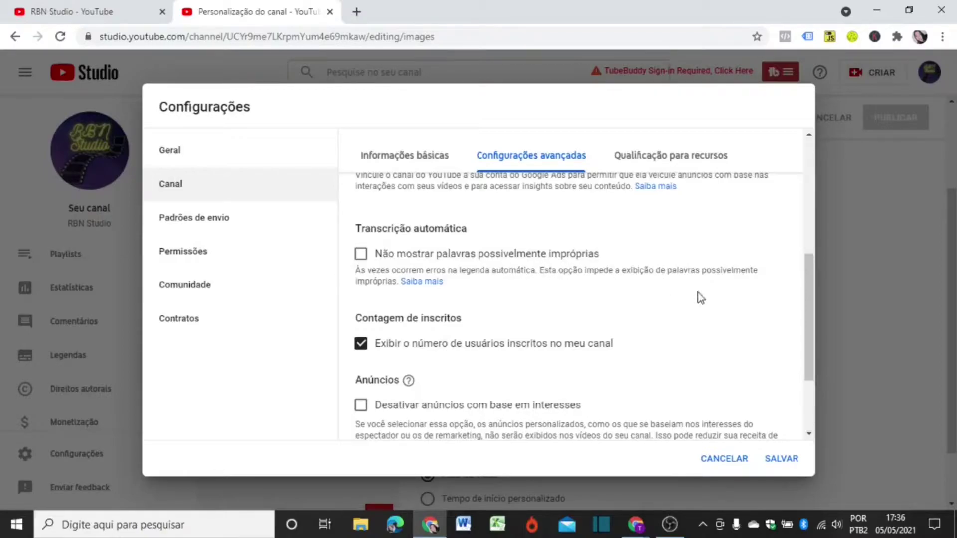
{"action": "left_click", "coordinate": [362, 255]}
{"action": "key", "text": "space"}
- Disable the display of the channel's subscriber count and view its feature eligibility
{"action": "scroll", "coordinate": [546, 295], "scroll_direction": "down", "scroll_amount": 2}
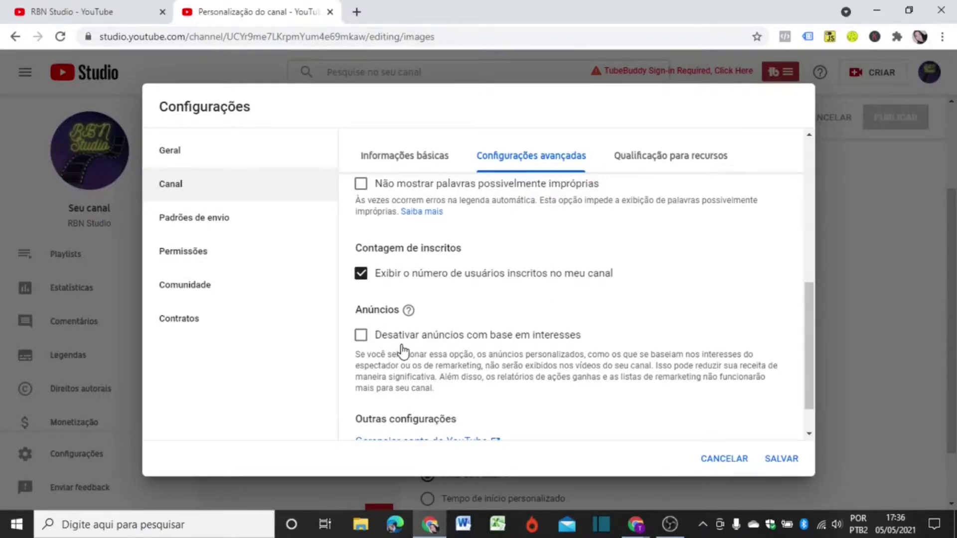
{"action": "left_click", "coordinate": [361, 273]}
{"action": "scroll", "coordinate": [632, 281], "scroll_direction": "down", "scroll_amount": 1}
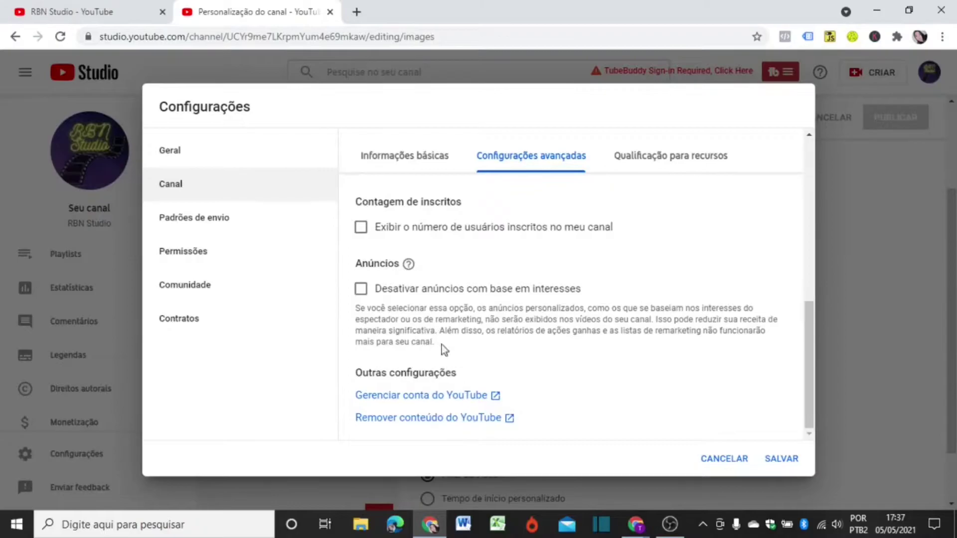
{"action": "left_click", "coordinate": [678, 157]}
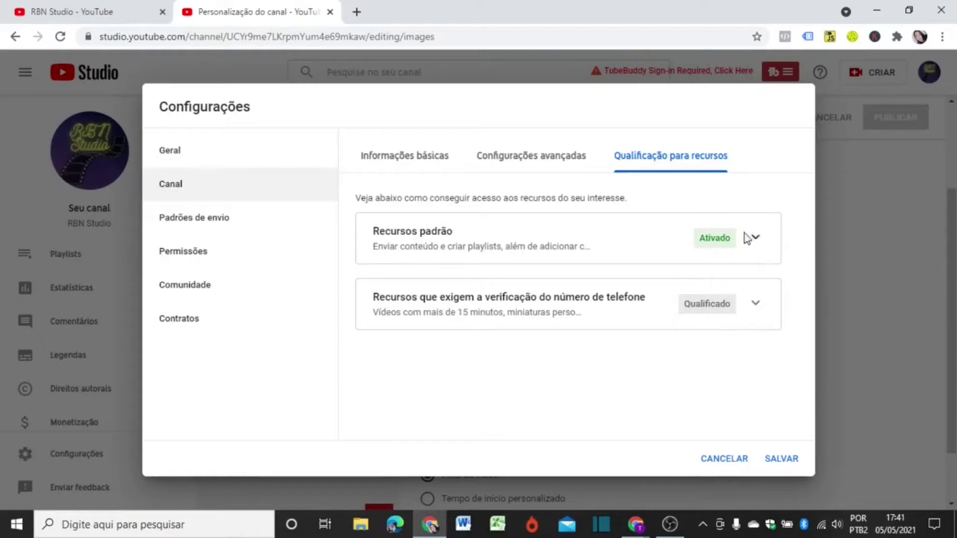
- Review the basic upload defaults for title, description, visibility and tags
{"action": "left_click", "coordinate": [229, 225]}
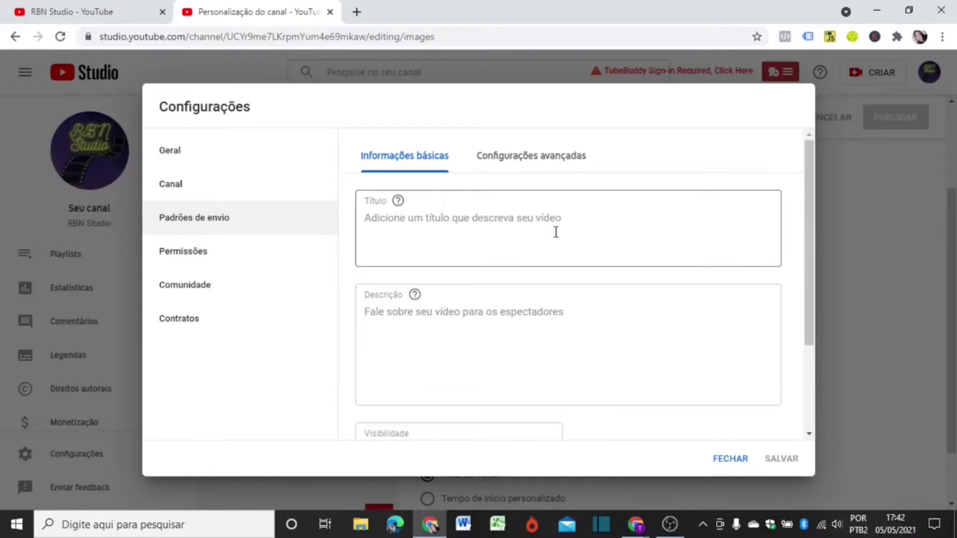
{"action": "scroll", "coordinate": [512, 227], "scroll_direction": "down", "scroll_amount": 2}
{"action": "scroll", "coordinate": [419, 239], "scroll_direction": "up", "scroll_amount": 1}
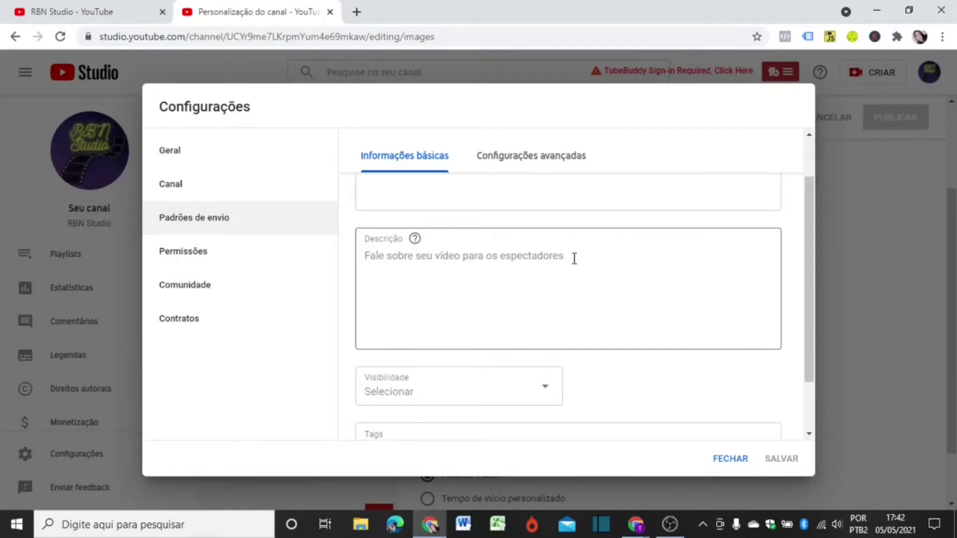
{"action": "scroll", "coordinate": [566, 268], "scroll_direction": "down", "scroll_amount": 2}
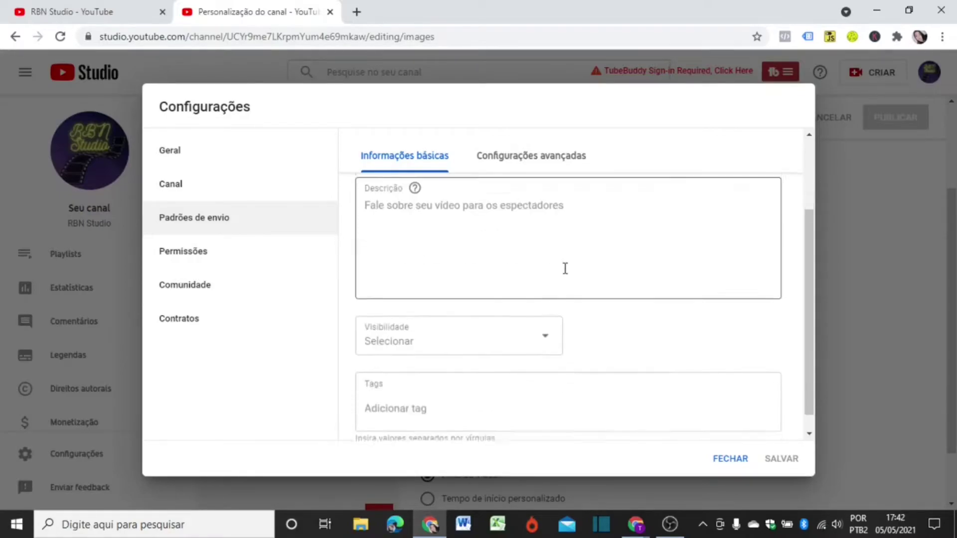
{"action": "scroll", "coordinate": [566, 274], "scroll_direction": "up", "scroll_amount": 3}
{"action": "scroll", "coordinate": [659, 313], "scroll_direction": "down", "scroll_amount": 1}
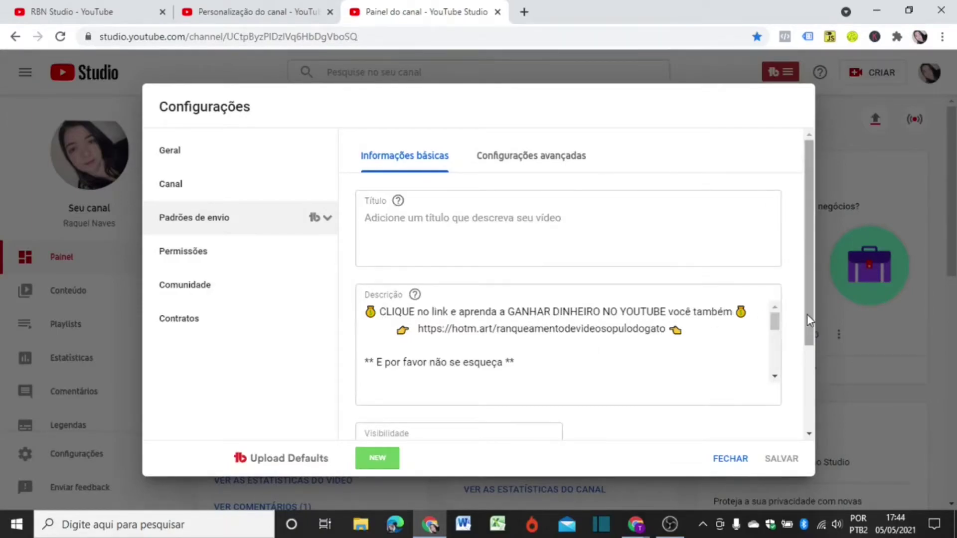
- Read through the default video description in the other channel's upload settings as an example
{"action": "scroll", "coordinate": [806, 323], "scroll_direction": "down", "scroll_amount": 1}
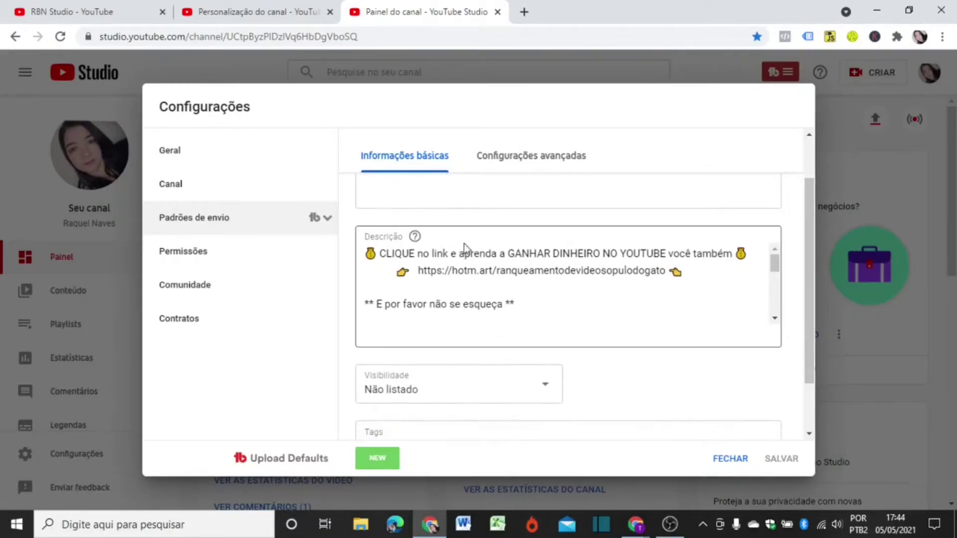
{"action": "left_click", "coordinate": [774, 318]}
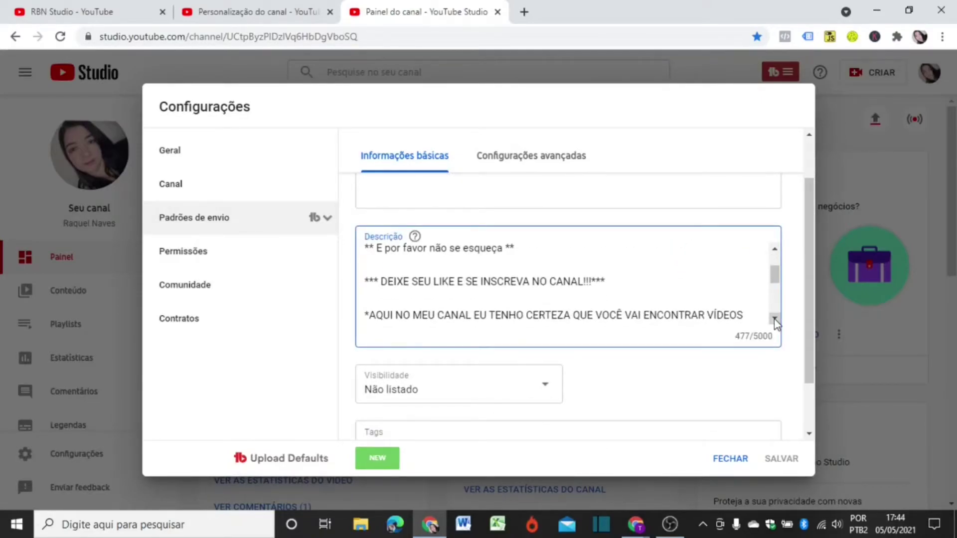
{"action": "left_click", "coordinate": [774, 318]}
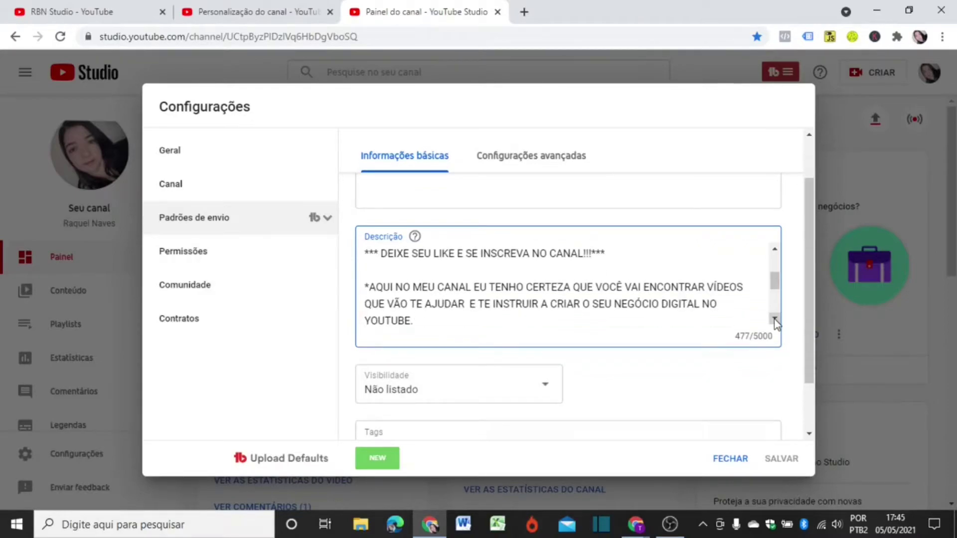
{"action": "left_click", "coordinate": [774, 319]}
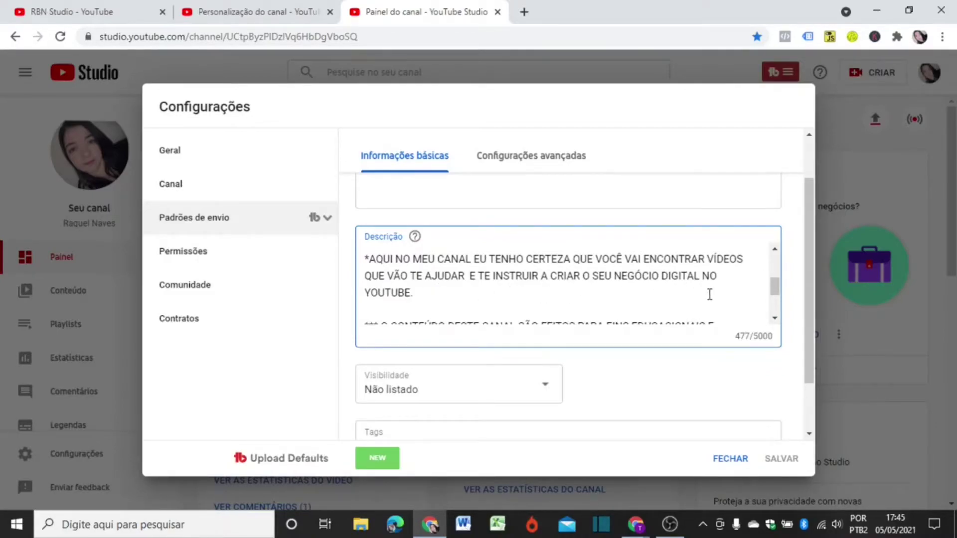
{"action": "left_click", "coordinate": [775, 320]}
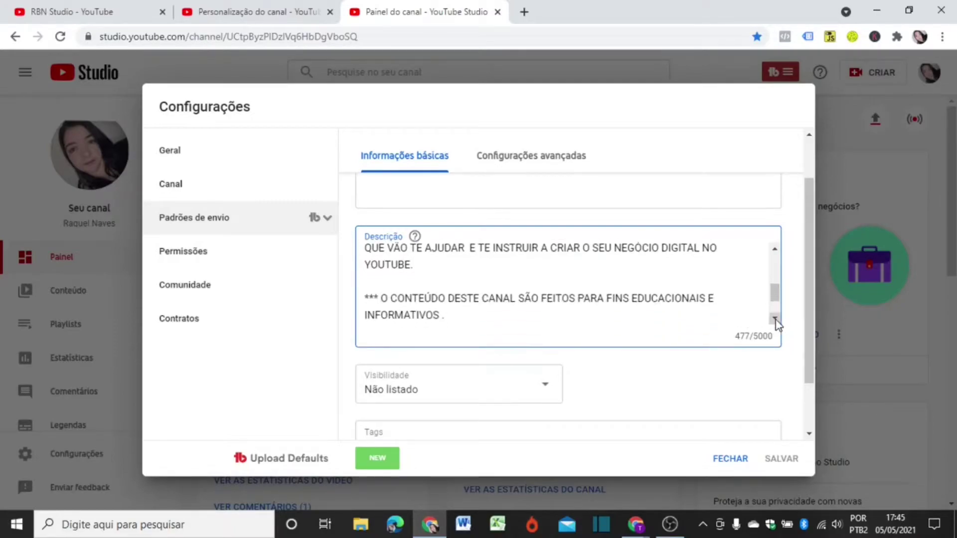
{"action": "left_click", "coordinate": [775, 319]}
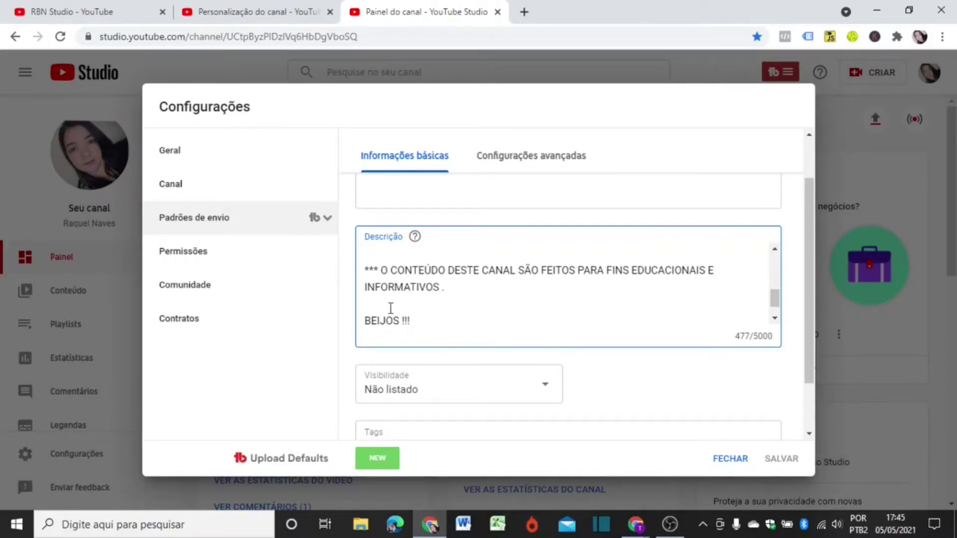
{"action": "left_click_drag", "start_coordinate": [775, 301], "coordinate": [775, 261]}
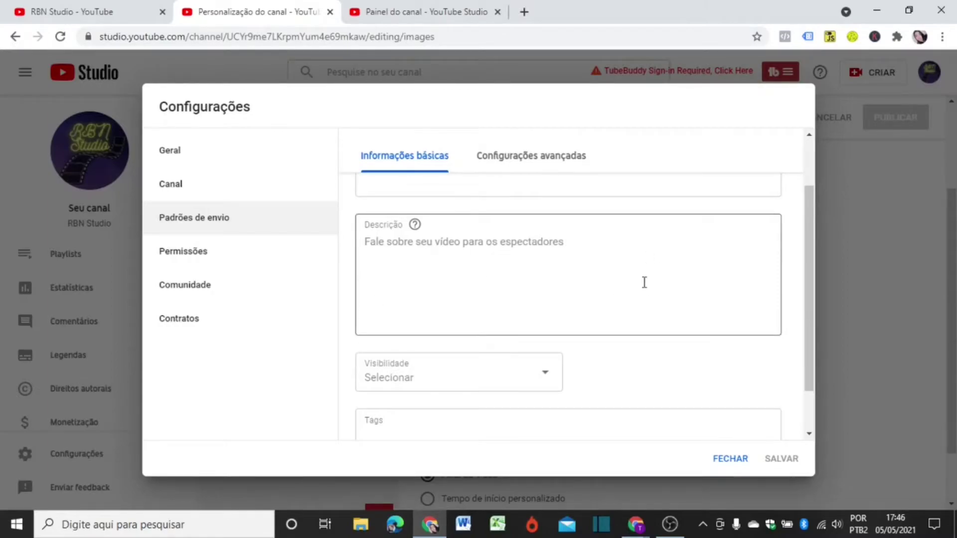
- In RBN Studio's advanced upload defaults, keep the license as Licença padrão do YouTube and set the category to Filme e animação
{"action": "left_click", "coordinate": [542, 156]}
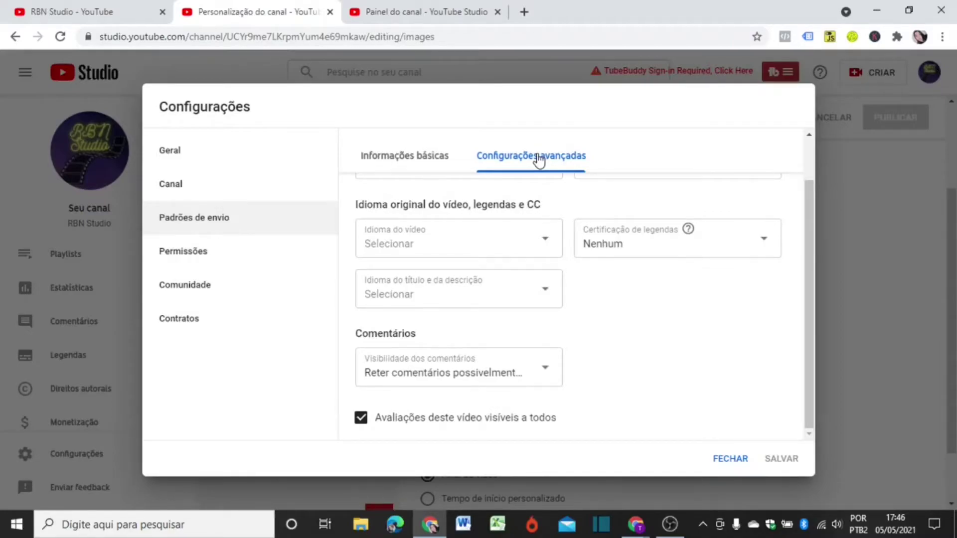
{"action": "scroll", "coordinate": [346, 234], "scroll_direction": "up", "scroll_amount": 1}
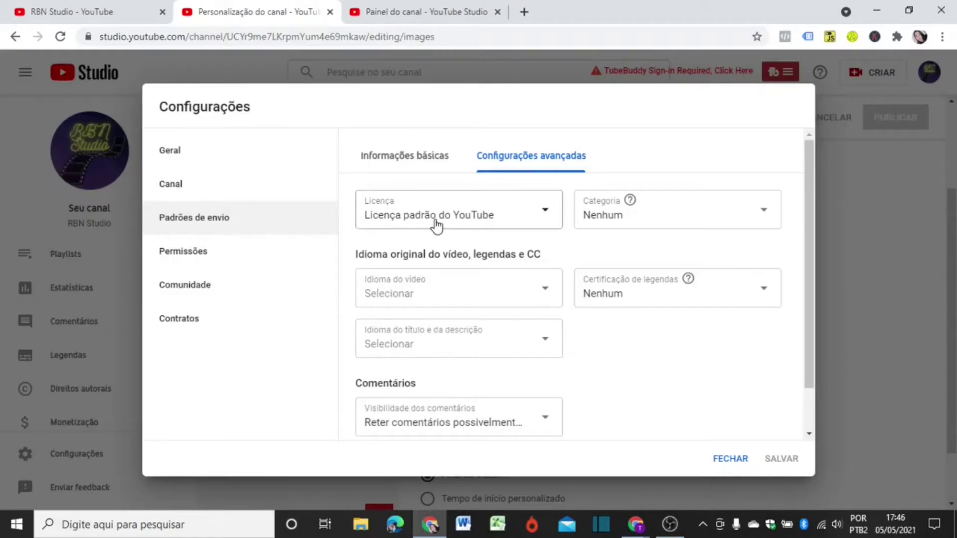
{"action": "left_click", "coordinate": [548, 225]}
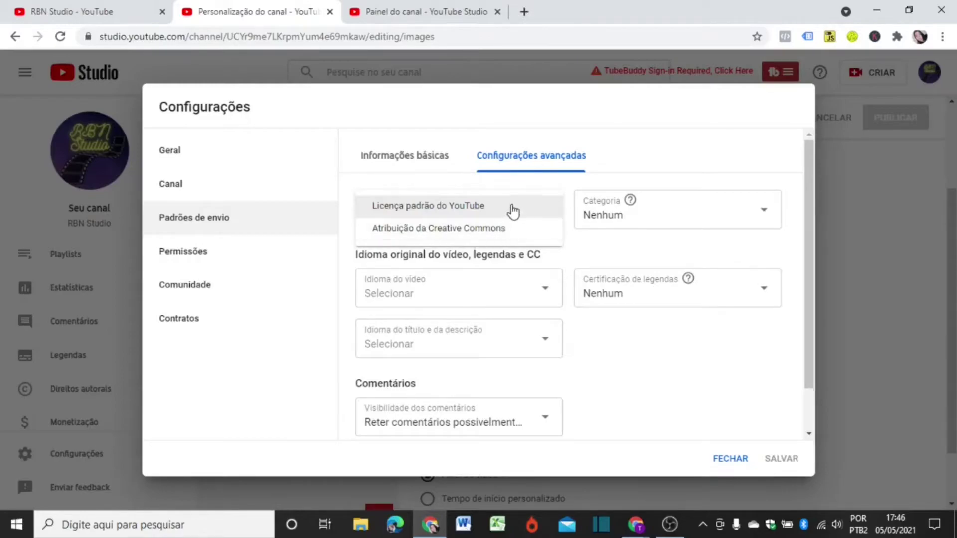
{"action": "left_click", "coordinate": [473, 207]}
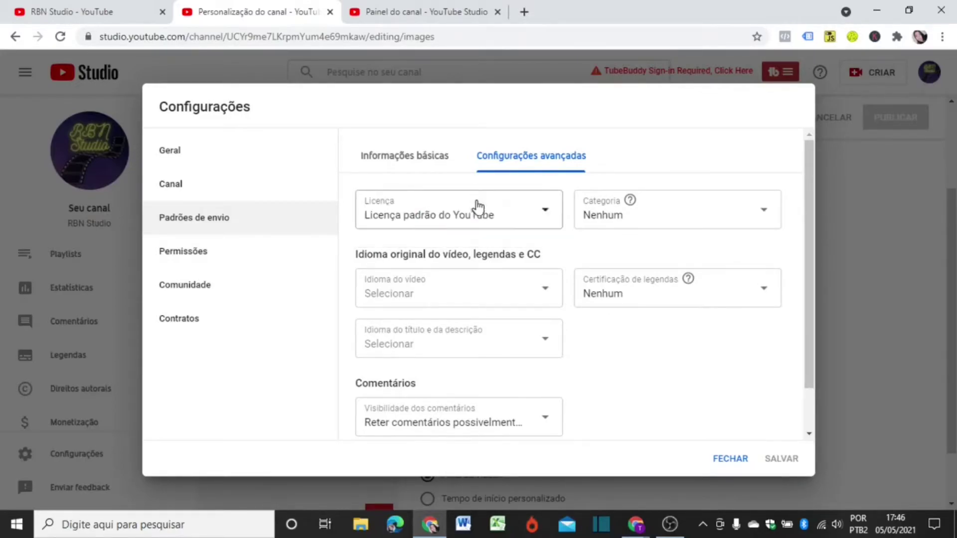
{"action": "left_click", "coordinate": [768, 214]}
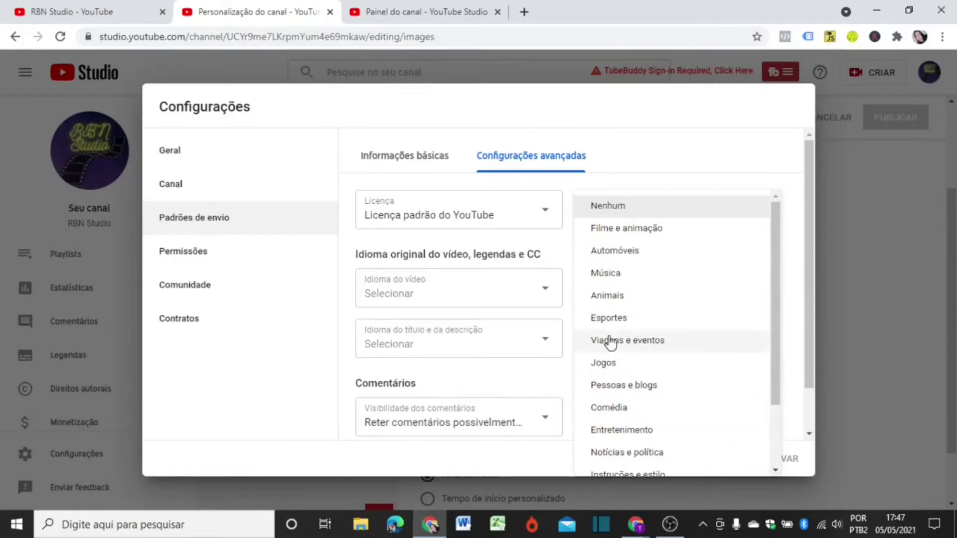
{"action": "left_click", "coordinate": [620, 231]}
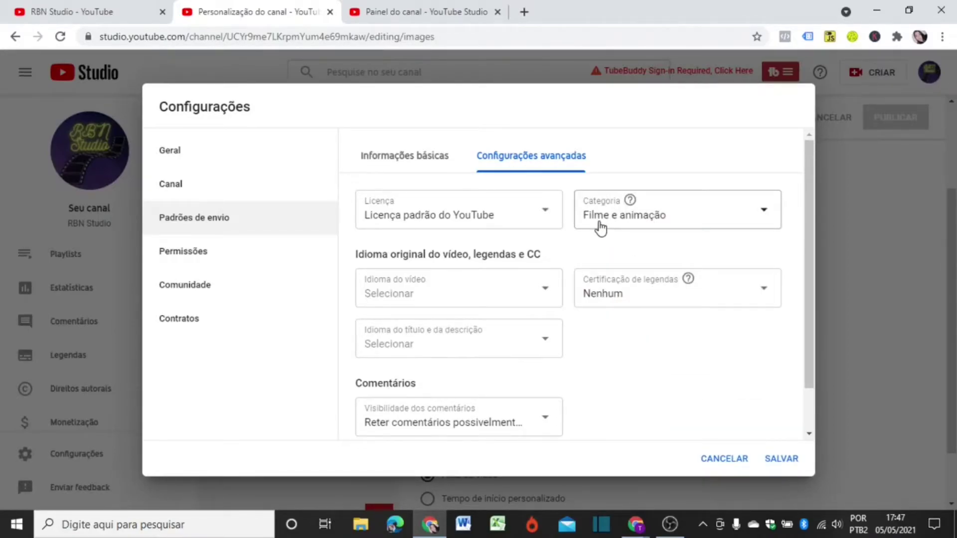
- Set the default video language to Português (Brasil) in the advanced upload defaults
{"action": "scroll", "coordinate": [573, 237], "scroll_direction": "down", "scroll_amount": 1}
{"action": "left_click", "coordinate": [547, 246]}
{"action": "scroll", "coordinate": [498, 309], "scroll_direction": "down", "scroll_amount": 20}
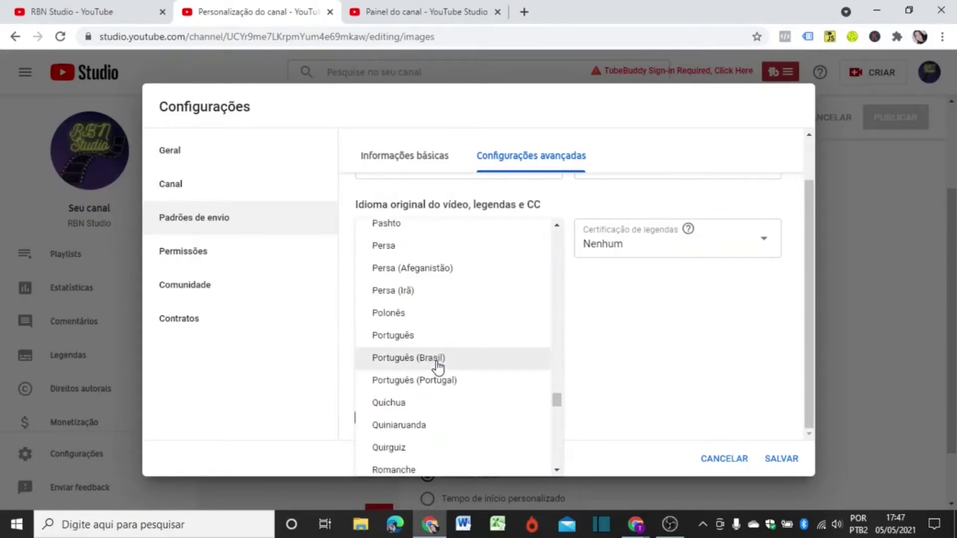
{"action": "left_click", "coordinate": [438, 363]}
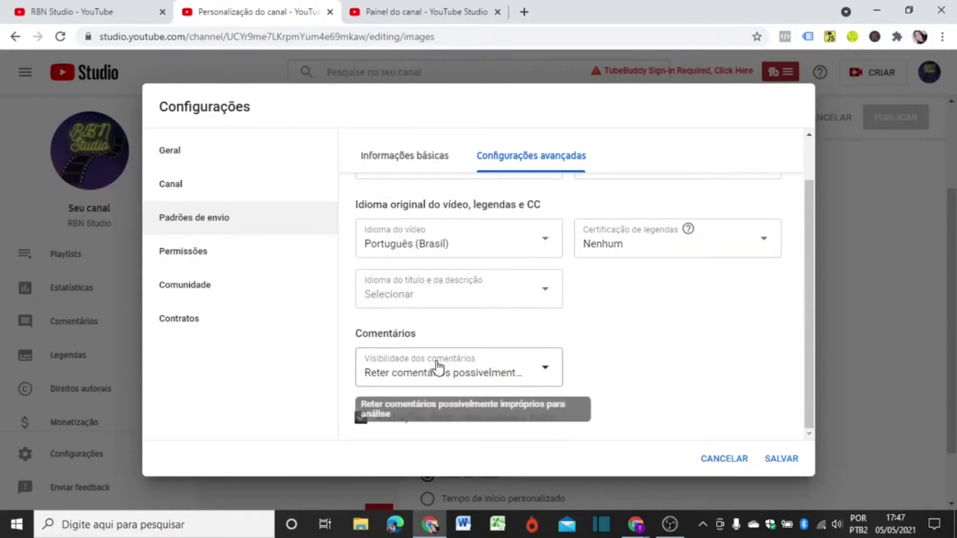
- Set the caption certification to content never shown on US television and keep comment visibility at "Reter comentários possivelmente impróprios para análise"
{"action": "left_click", "coordinate": [765, 243]}
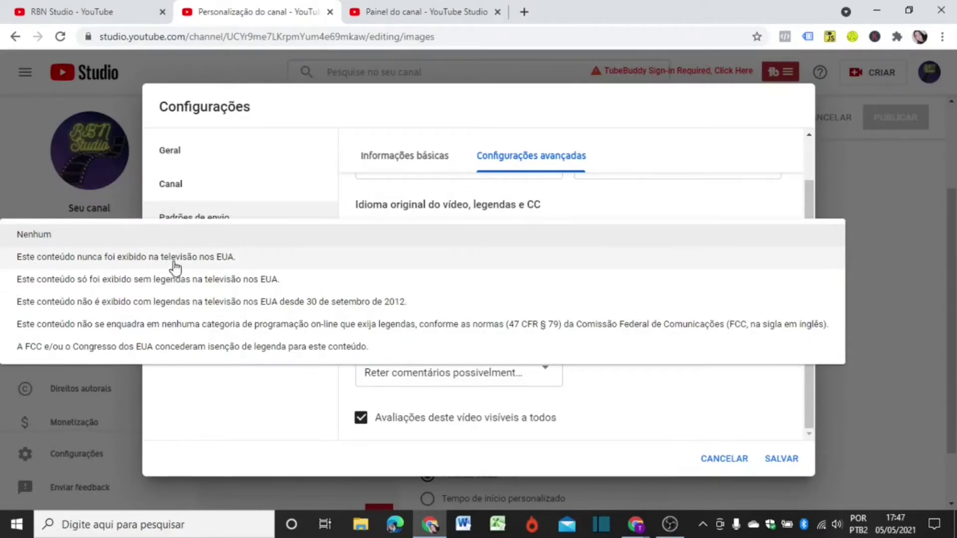
{"action": "left_click", "coordinate": [233, 262]}
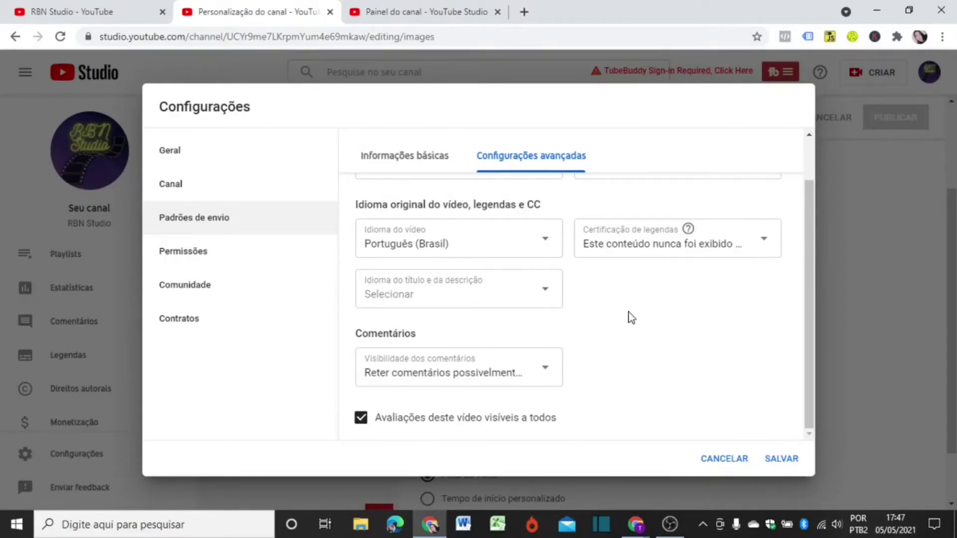
{"action": "left_click", "coordinate": [549, 370]}
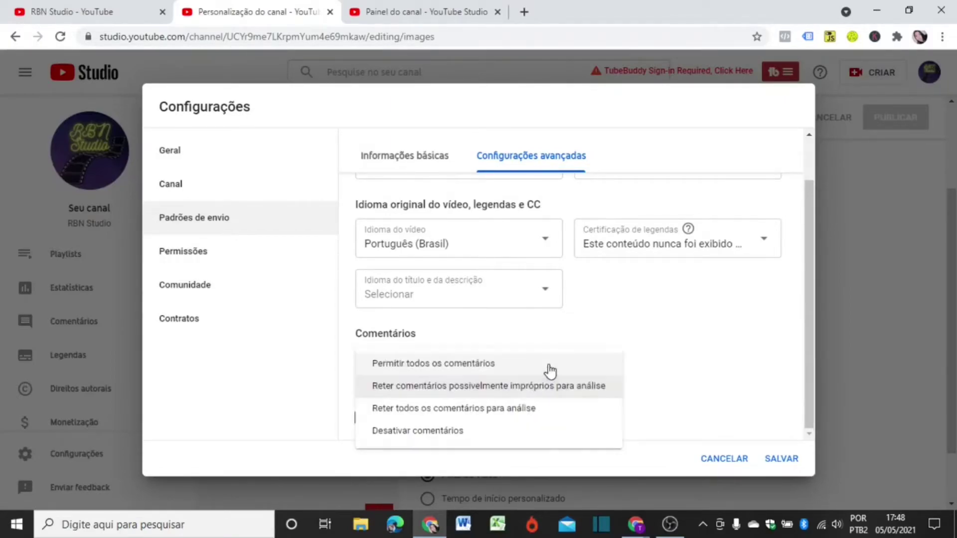
{"action": "left_click", "coordinate": [514, 387]}
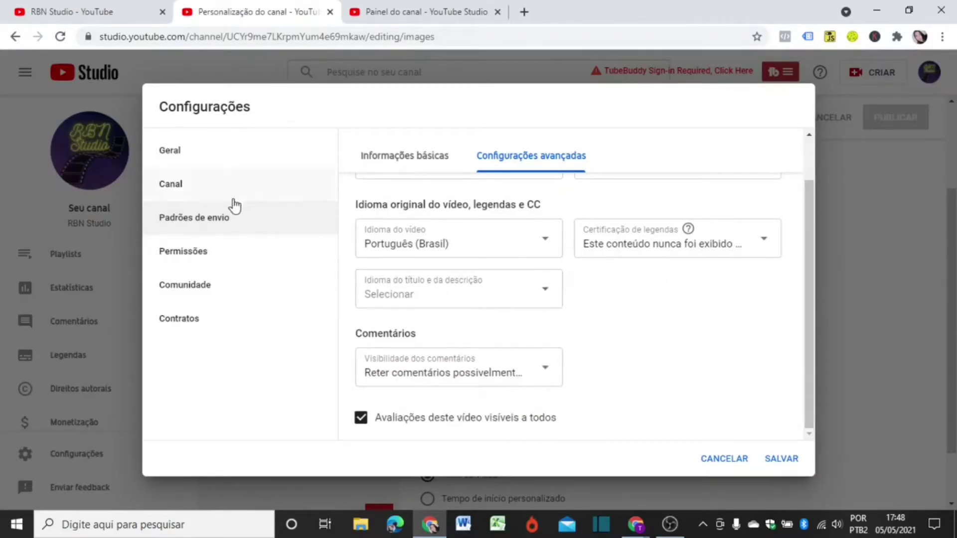
- Review the permissions and the community's automated filters for moderators, users, blocked words and links, and save the settings
{"action": "left_click", "coordinate": [221, 254]}
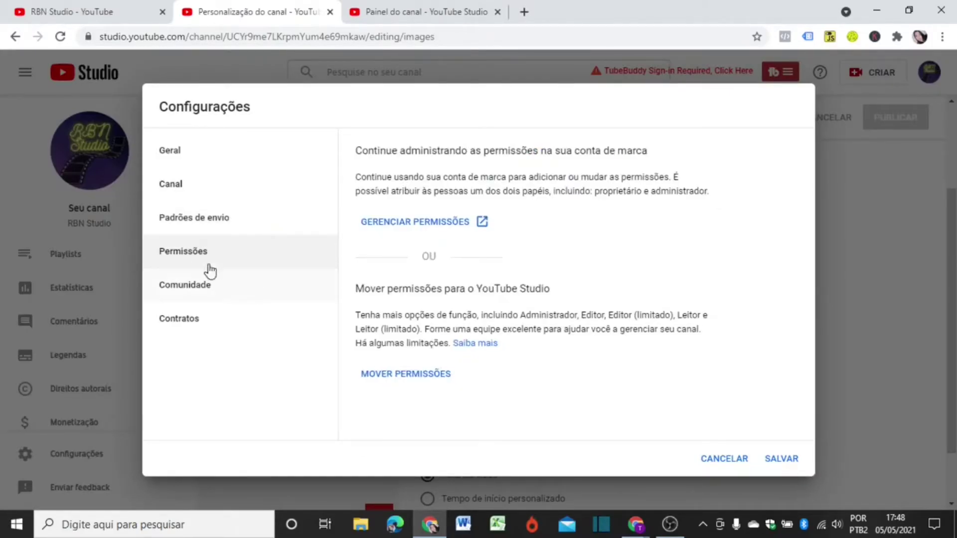
{"action": "left_click", "coordinate": [207, 291]}
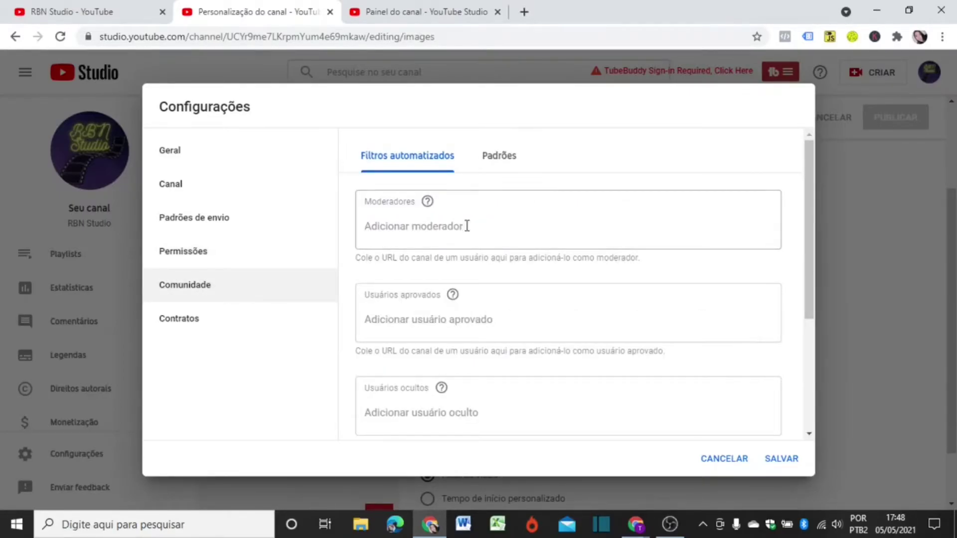
{"action": "scroll", "coordinate": [475, 219], "scroll_direction": "down", "scroll_amount": 4}
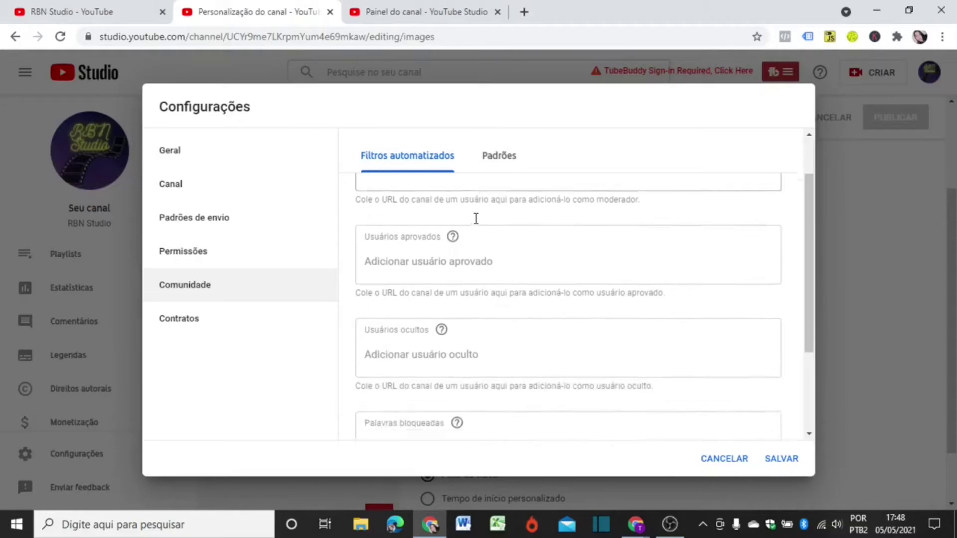
{"action": "scroll", "coordinate": [474, 225], "scroll_direction": "up", "scroll_amount": 2}
{"action": "scroll", "coordinate": [474, 225], "scroll_direction": "down", "scroll_amount": 2}
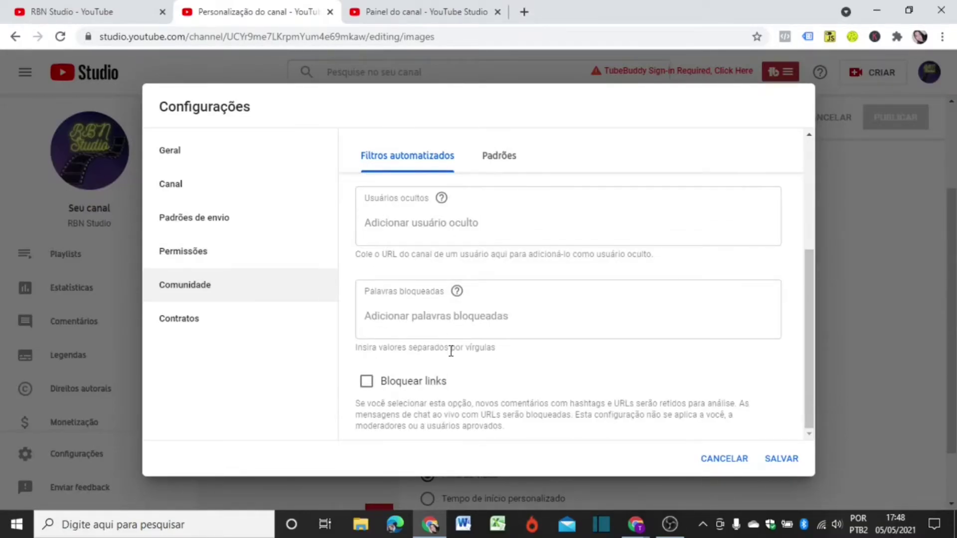
{"action": "scroll", "coordinate": [452, 351], "scroll_direction": "up", "scroll_amount": 1}
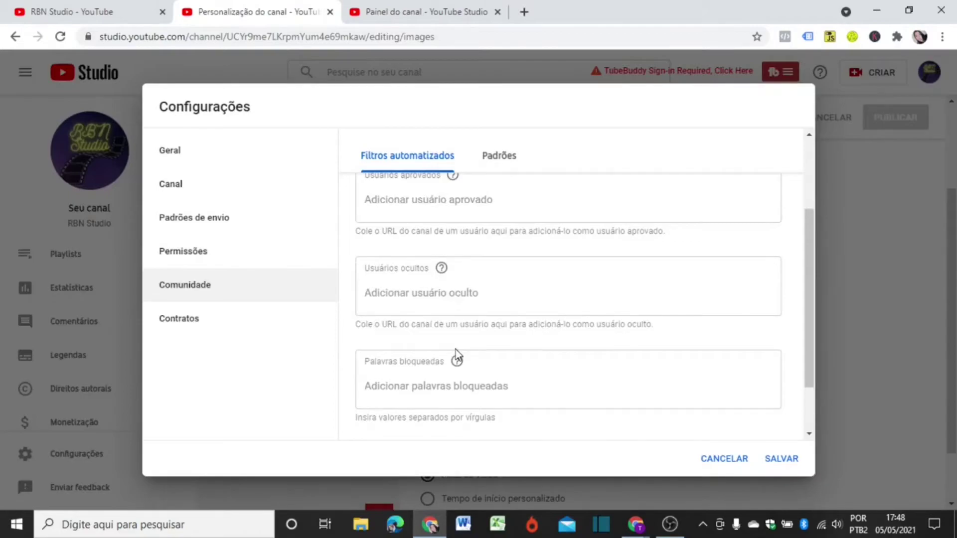
{"action": "scroll", "coordinate": [456, 349], "scroll_direction": "up", "scroll_amount": 1}
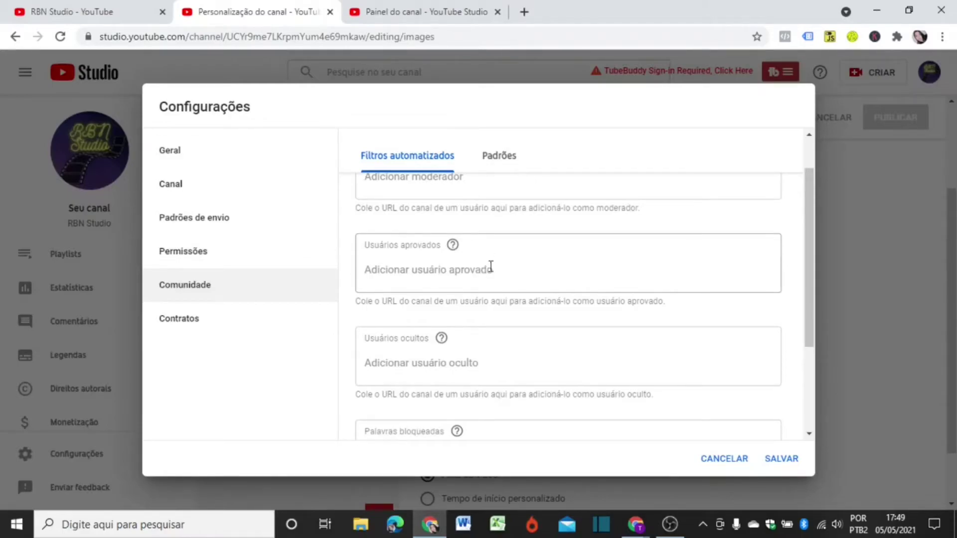
{"action": "scroll", "coordinate": [491, 267], "scroll_direction": "down", "scroll_amount": 3}
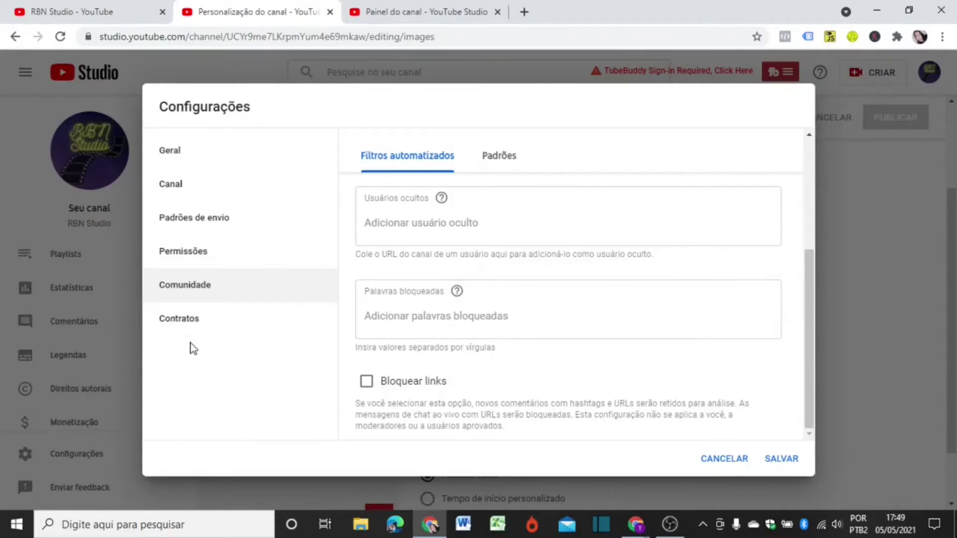
{"action": "left_click", "coordinate": [205, 285]}
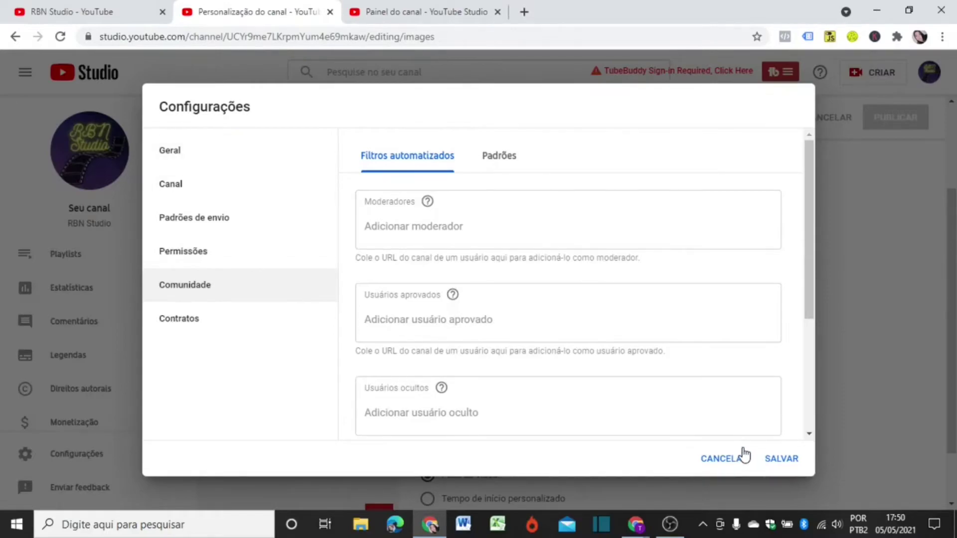
{"action": "left_click", "coordinate": [782, 459]}
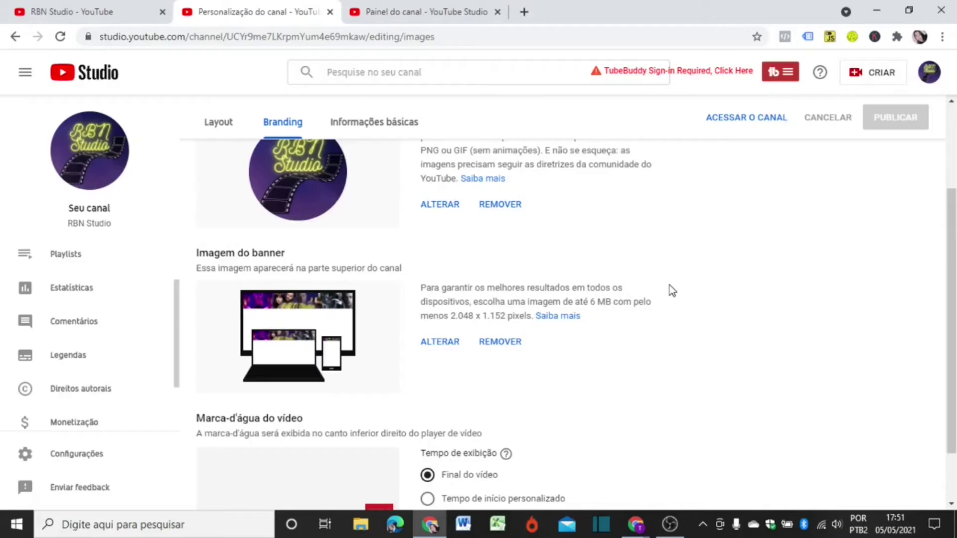
- Add film-related keywords to the channel's basic information, including filme 2021, filmes novos, filme de ação, filmes de guerra and filme suspense
{"action": "left_click", "coordinate": [118, 449]}
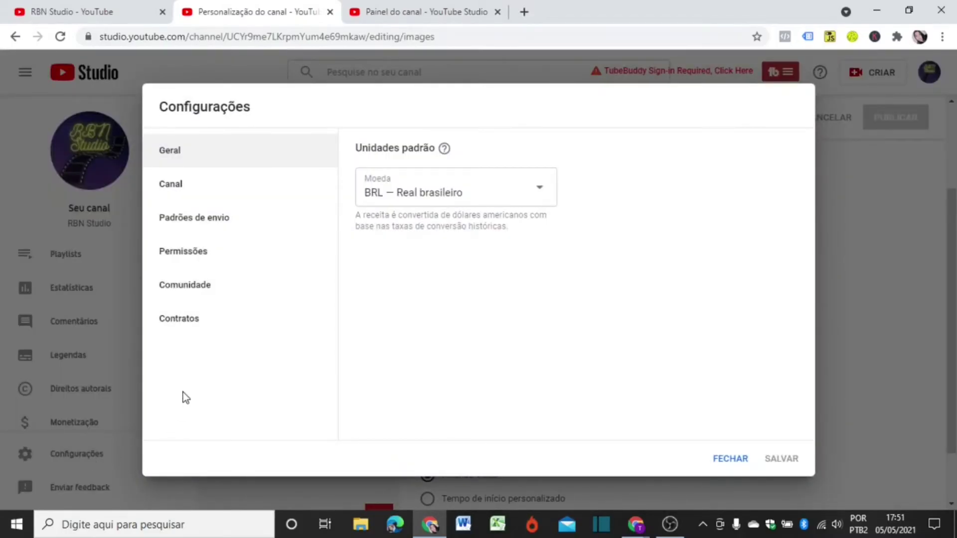
{"action": "left_click", "coordinate": [171, 187]}
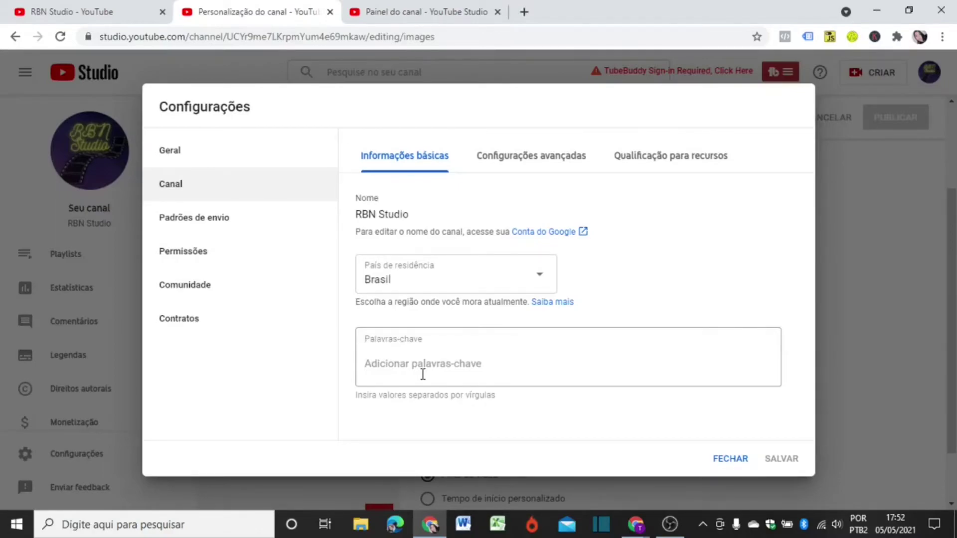
{"action": "left_click", "coordinate": [476, 355]}
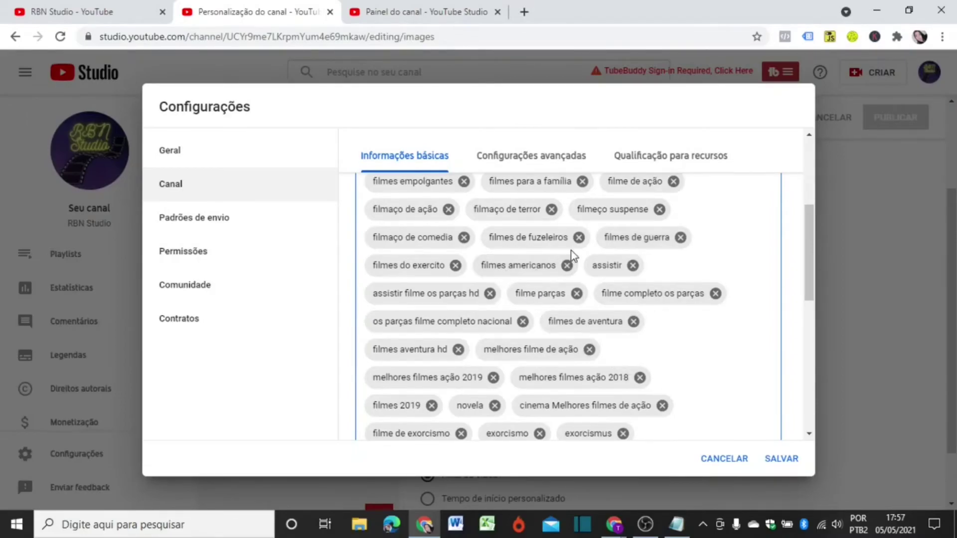
{"action": "scroll", "coordinate": [573, 257], "scroll_direction": "up", "scroll_amount": 3}
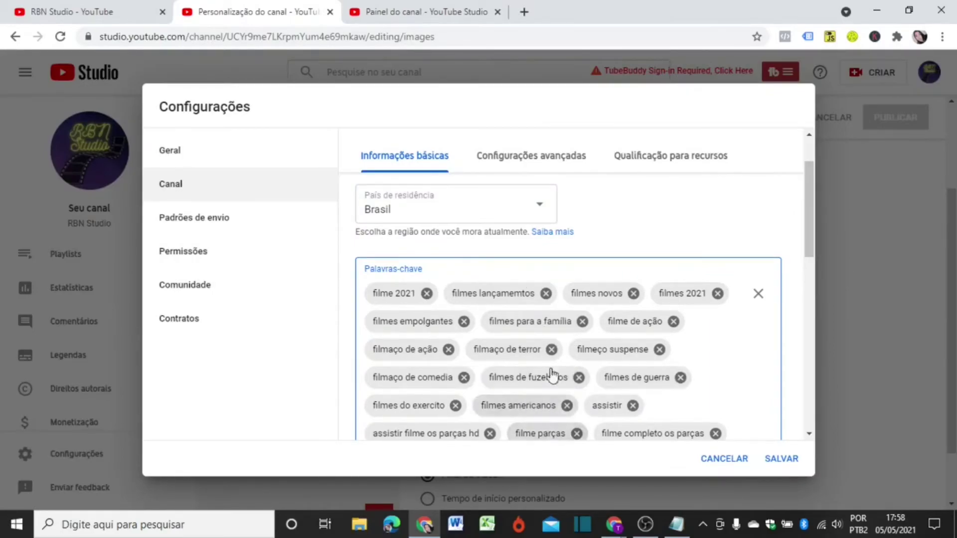
{"action": "scroll", "coordinate": [552, 367], "scroll_direction": "down", "scroll_amount": 5}
{"action": "scroll", "coordinate": [551, 366], "scroll_direction": "down", "scroll_amount": 4}
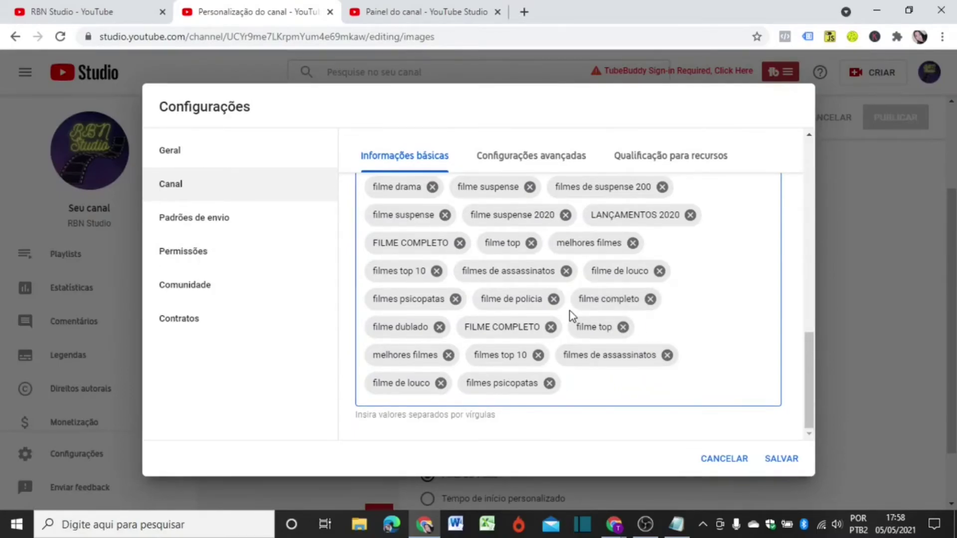
{"action": "scroll", "coordinate": [577, 301], "scroll_direction": "up", "scroll_amount": 3}
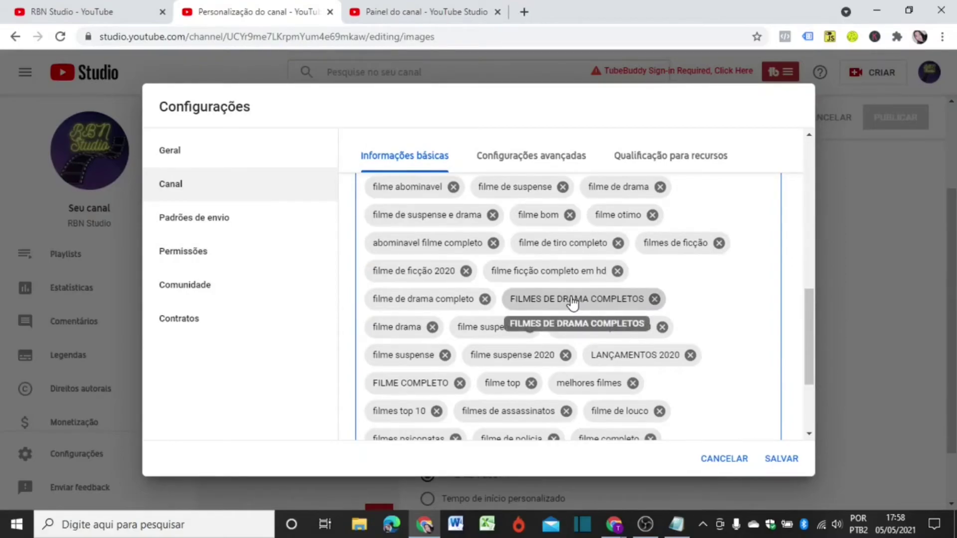
{"action": "scroll", "coordinate": [572, 302], "scroll_direction": "down", "scroll_amount": 3}
- Set the default video visibility to Não listado in the basic upload defaults
{"action": "left_click", "coordinate": [181, 222]}
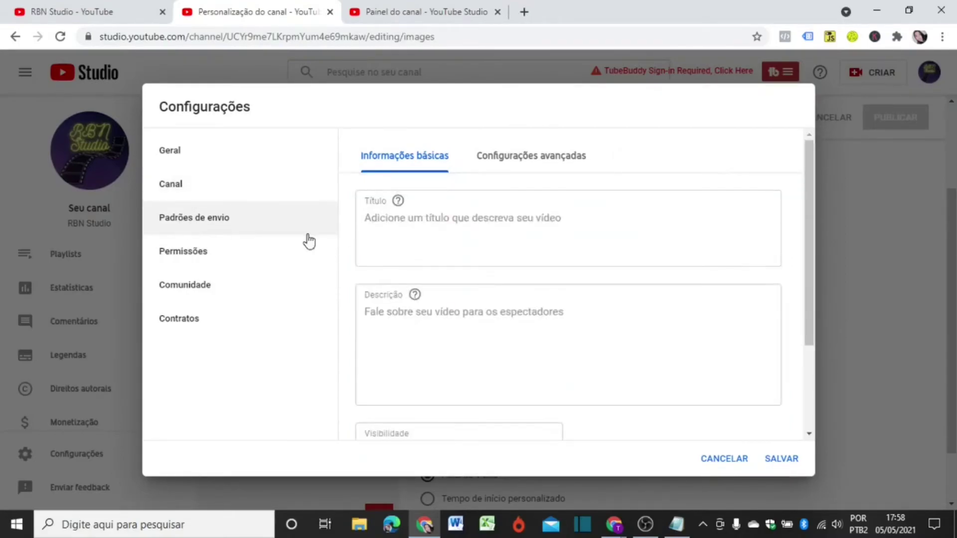
{"action": "scroll", "coordinate": [406, 241], "scroll_direction": "down", "scroll_amount": 1}
{"action": "scroll", "coordinate": [406, 241], "scroll_direction": "down", "scroll_amount": 2}
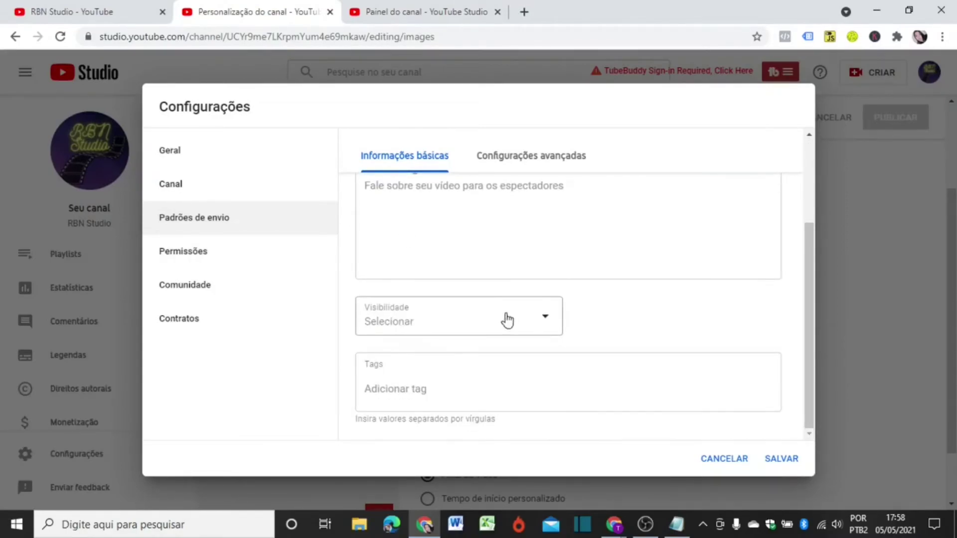
{"action": "left_click", "coordinate": [542, 319]}
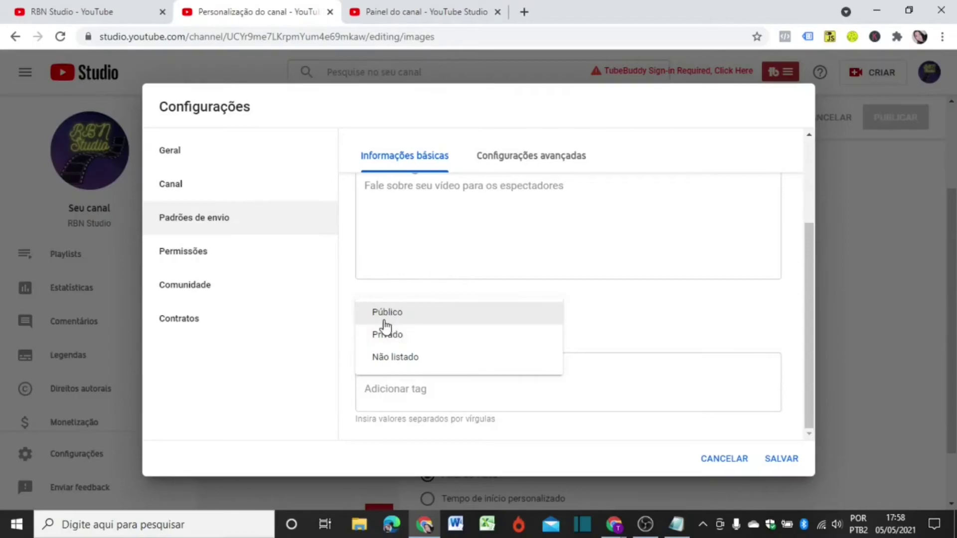
{"action": "left_click", "coordinate": [389, 317]}
{"action": "left_click", "coordinate": [471, 329]}
{"action": "left_click", "coordinate": [389, 365]}
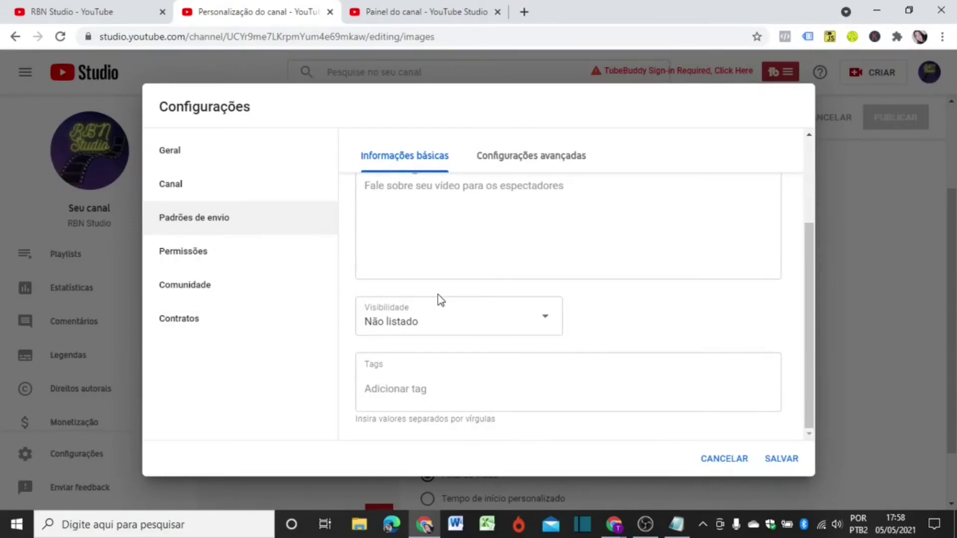
- Check the tags and other basic upload default fields, and save the channel settings
{"action": "left_click", "coordinate": [428, 391]}
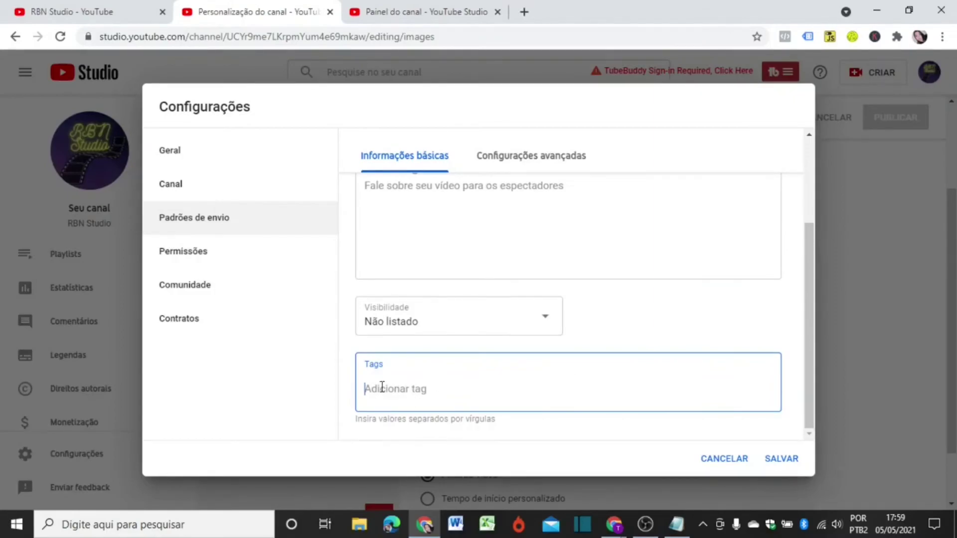
{"action": "scroll", "coordinate": [697, 380], "scroll_direction": "up", "scroll_amount": 3}
{"action": "scroll", "coordinate": [626, 326], "scroll_direction": "down", "scroll_amount": 3}
{"action": "left_click", "coordinate": [783, 462]}
{"action": "scroll", "coordinate": [653, 326], "scroll_direction": "up", "scroll_amount": 3}
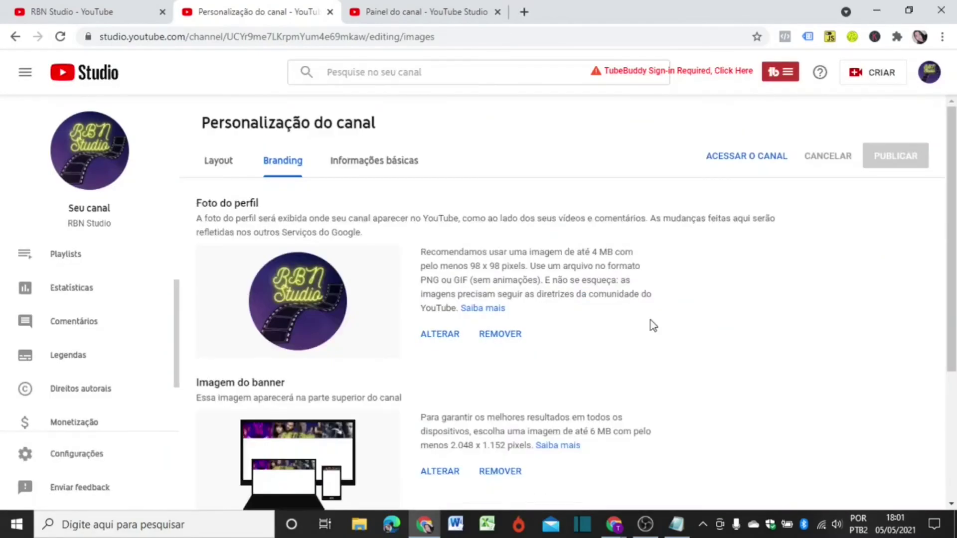